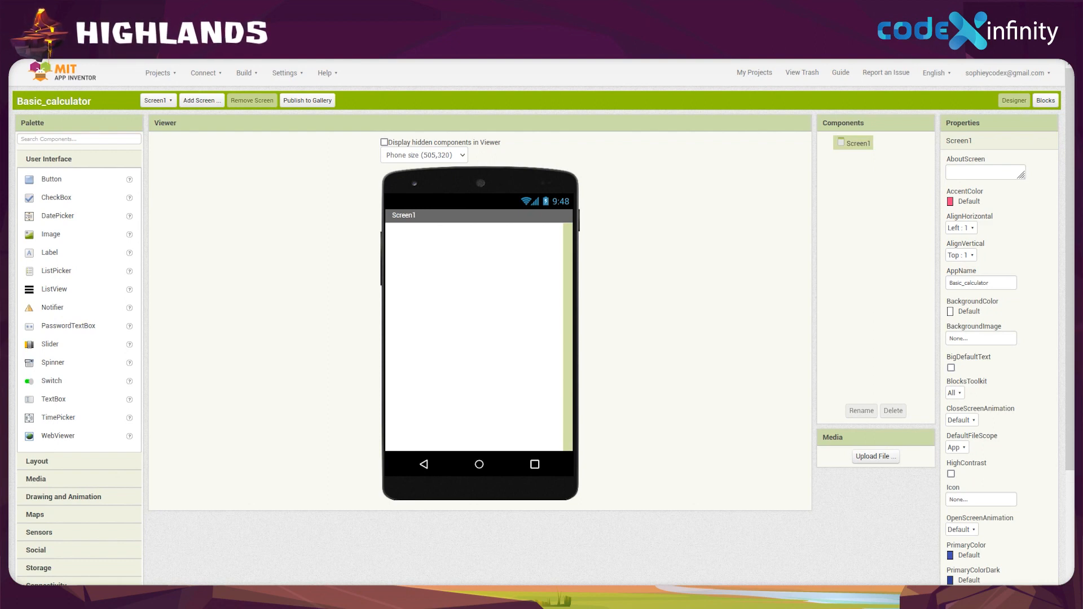
Add a HorizontalArrangement to Screen1 and set both its horizontal and vertical alignment to Center
click(37, 461)
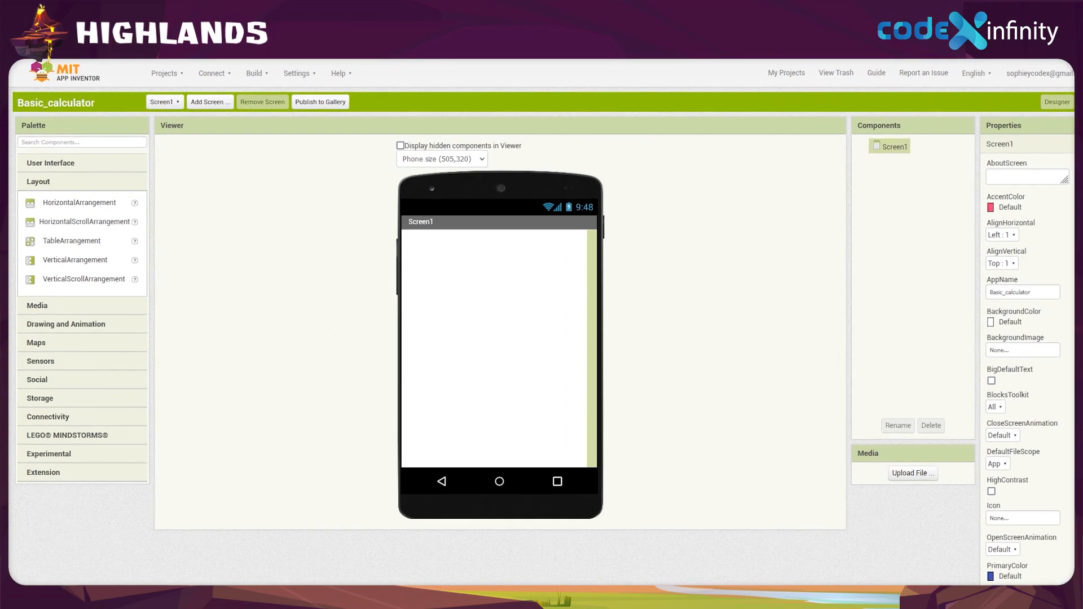
drag(94, 197, 474, 288)
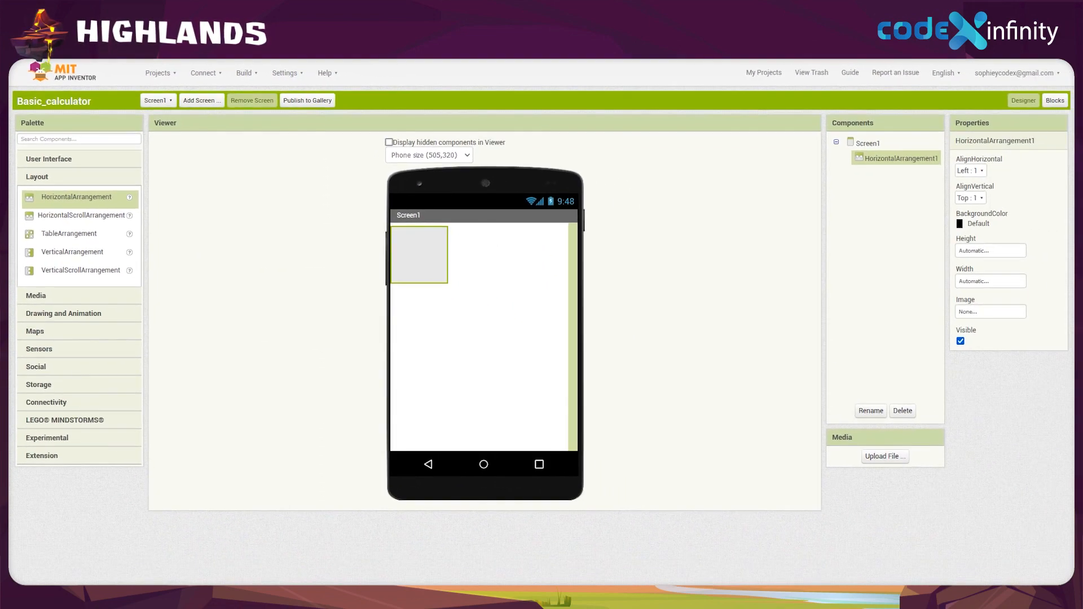
click(971, 170)
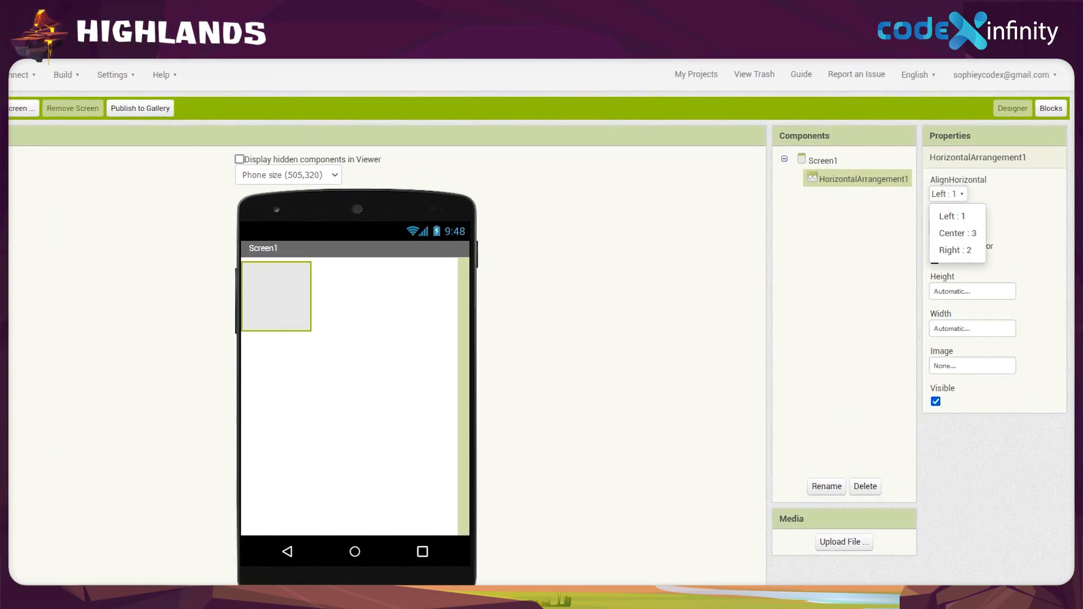
click(958, 233)
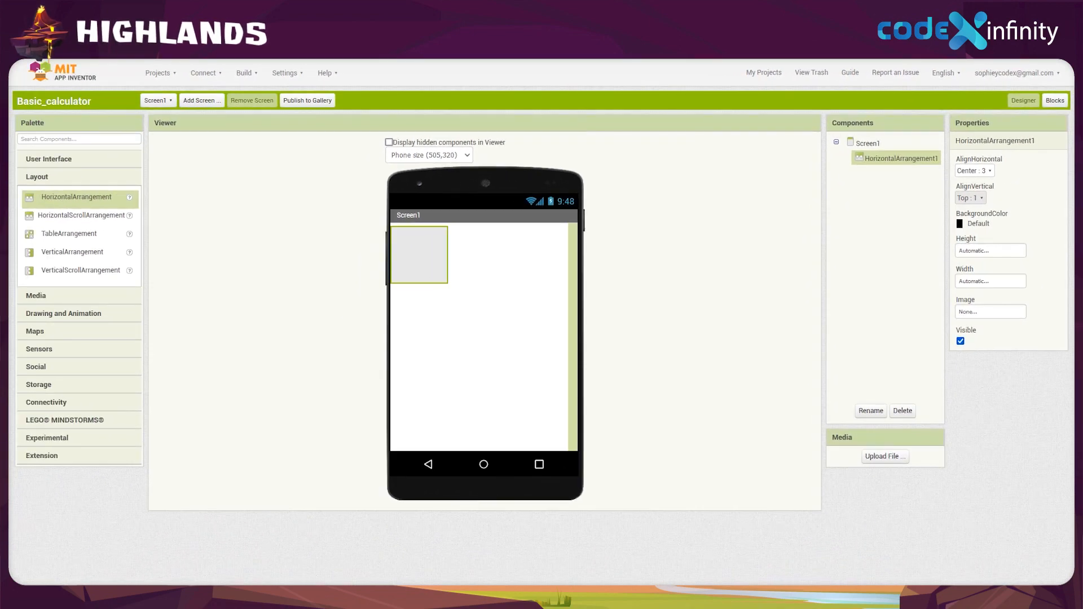
click(969, 198)
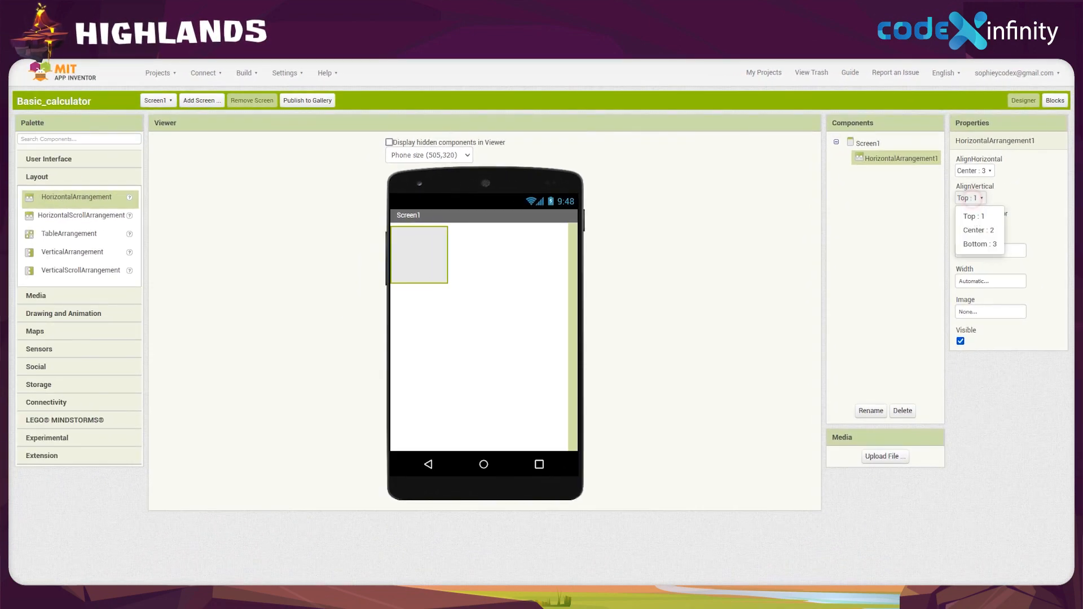
click(986, 230)
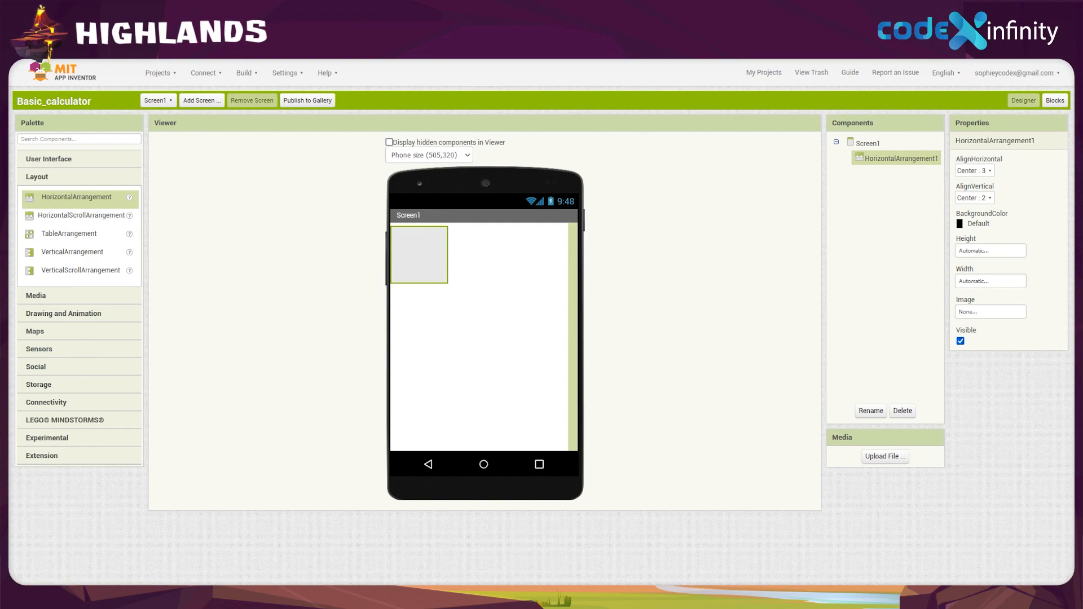
Set the width of the first HorizontalArrangement to Fill parent
click(988, 281)
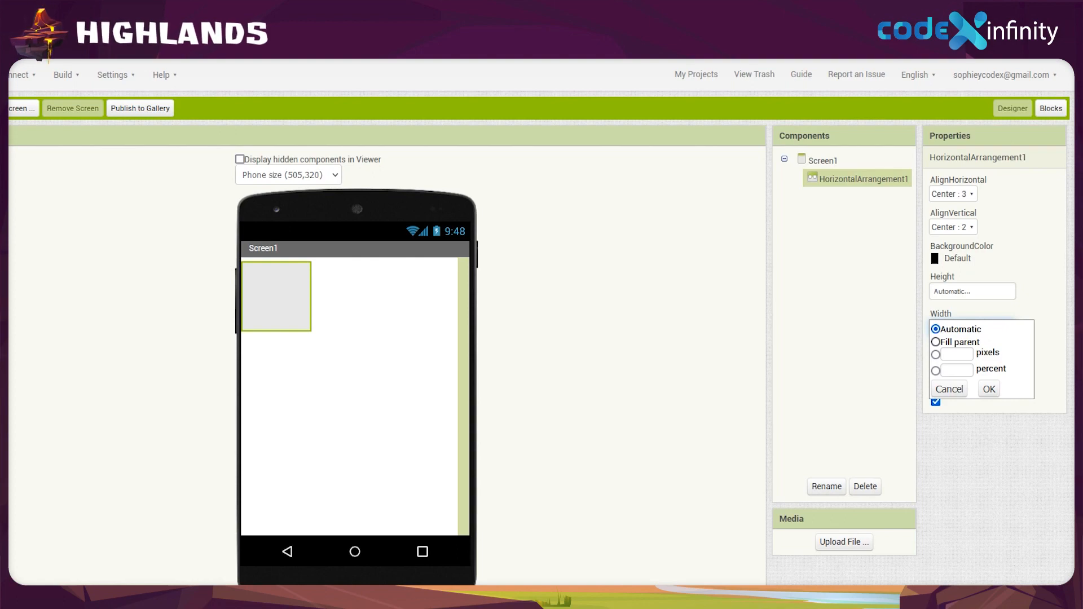
click(936, 342)
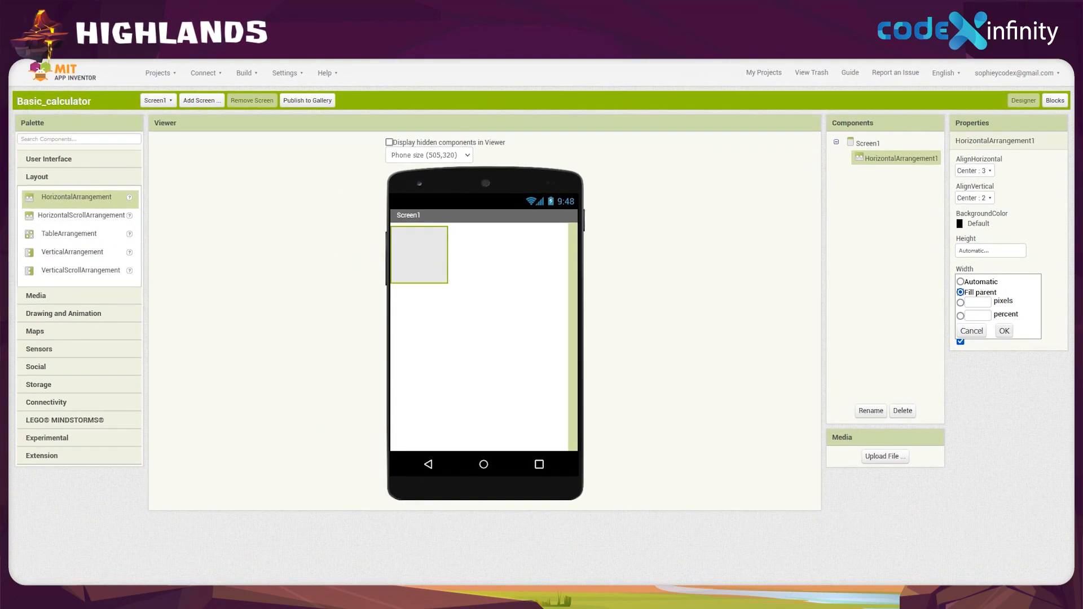
click(1004, 331)
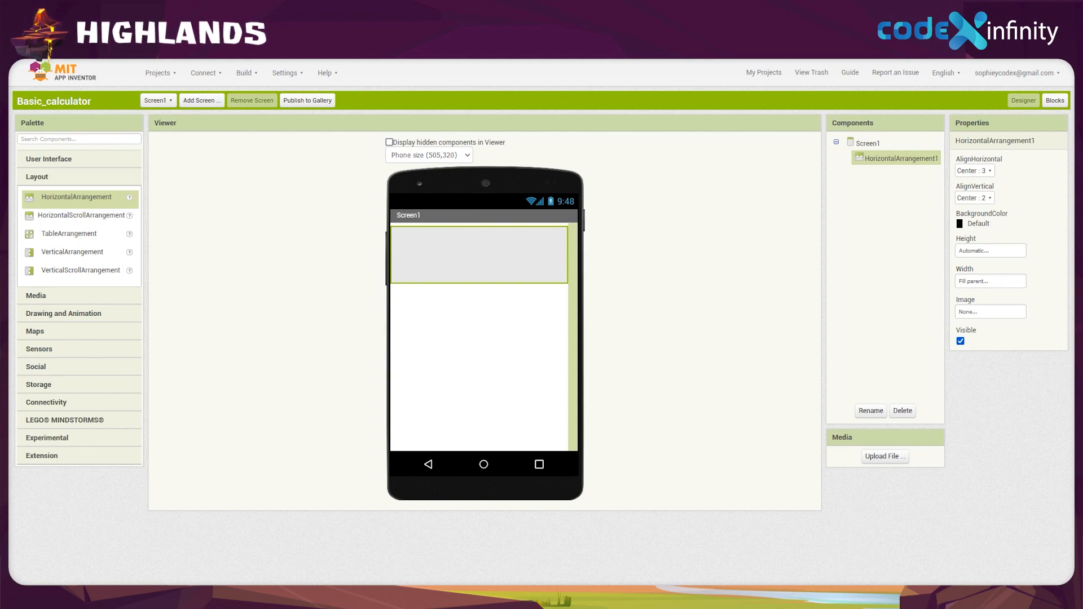
Add a Label from the user interface components inside the first HorizontalArrangement
click(129, 160)
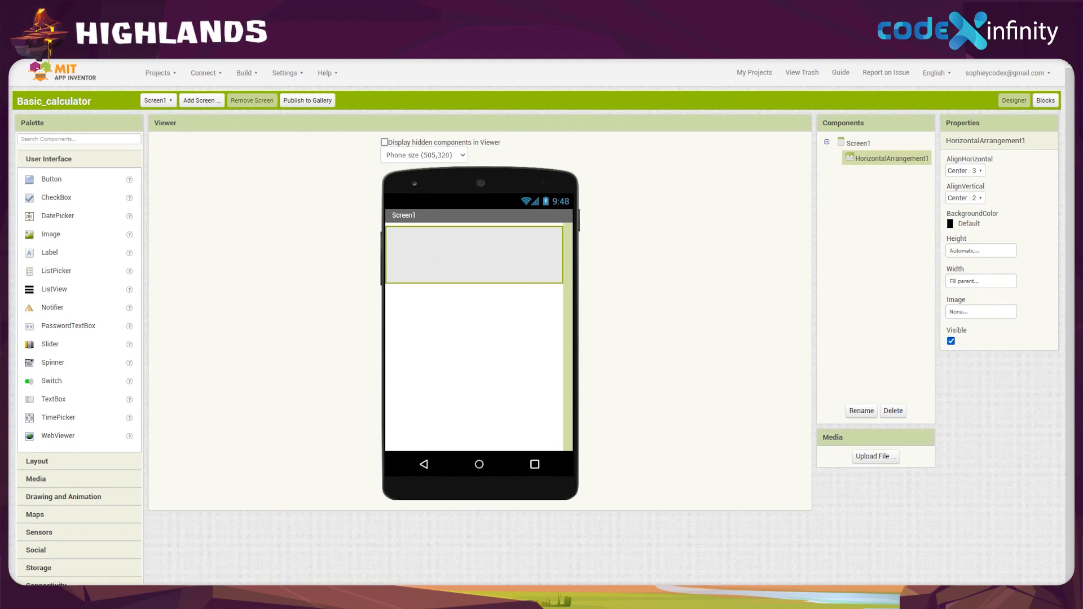
click(81, 254)
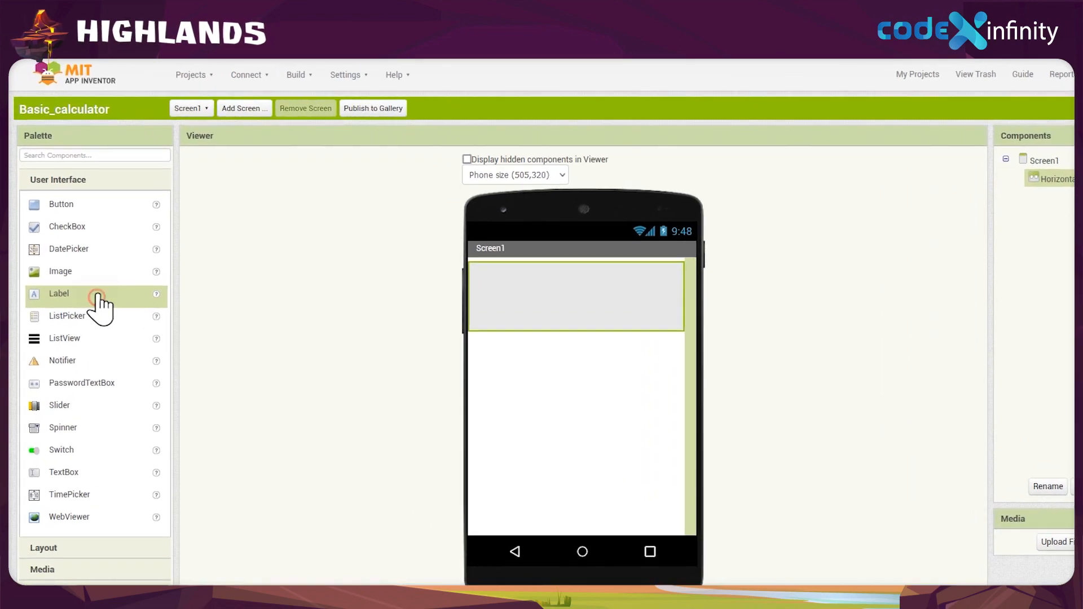
drag(98, 304, 208, 324)
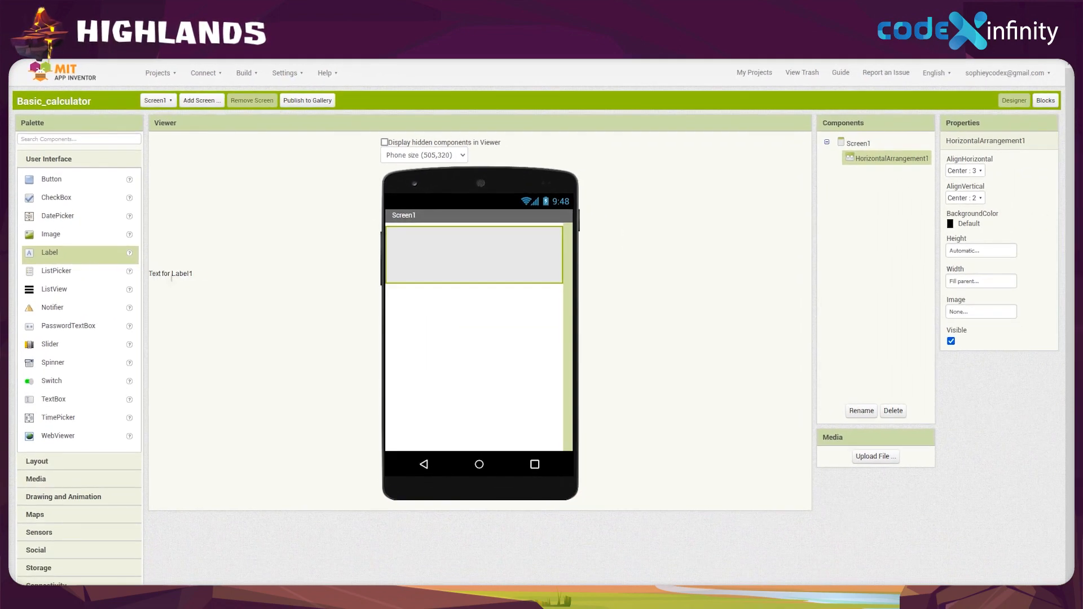
drag(171, 278, 409, 263)
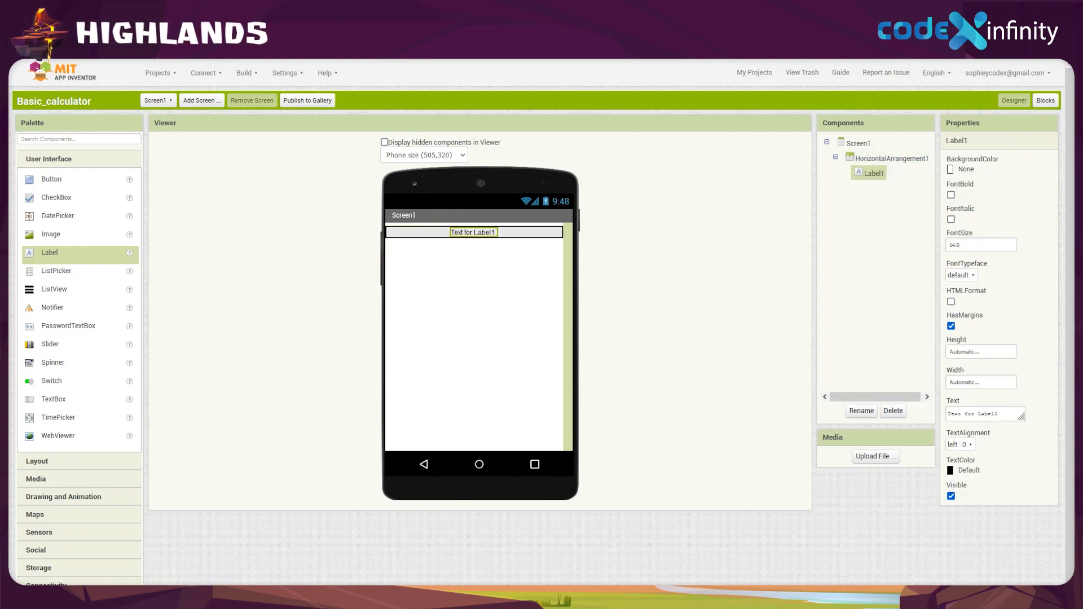
Replace the label's default text with CALCULATOR
click(1008, 413)
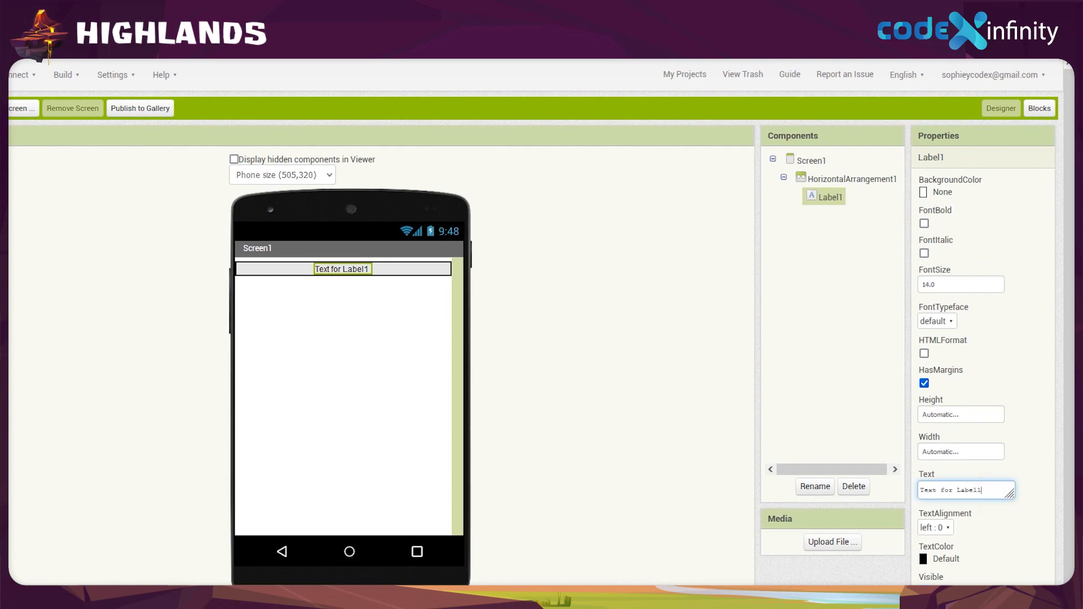
key(BackSpace)
key(BackSpace)
key(BackSpace)
key(BackSpace)
key(BackSpace)
key(BackSpace)
key(BackSpace)
key(BackSpace)
key(BackSpace)
key(BackSpace)
key(BackSpace)
key(BackSpace)
key(BackSpace)
key(BackSpace)
key(BackSpace)
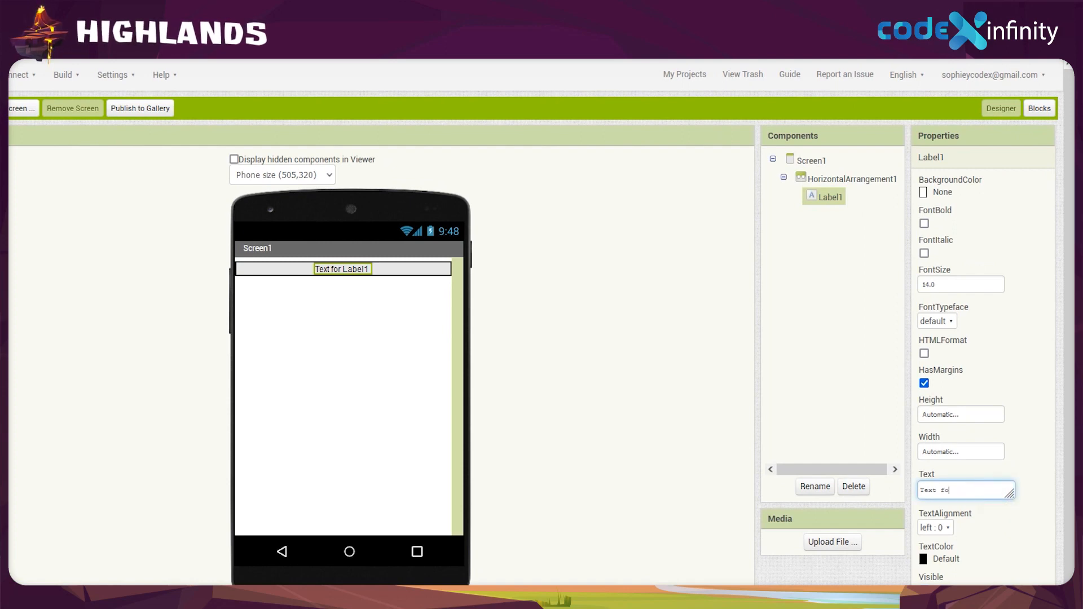
text(CALC)
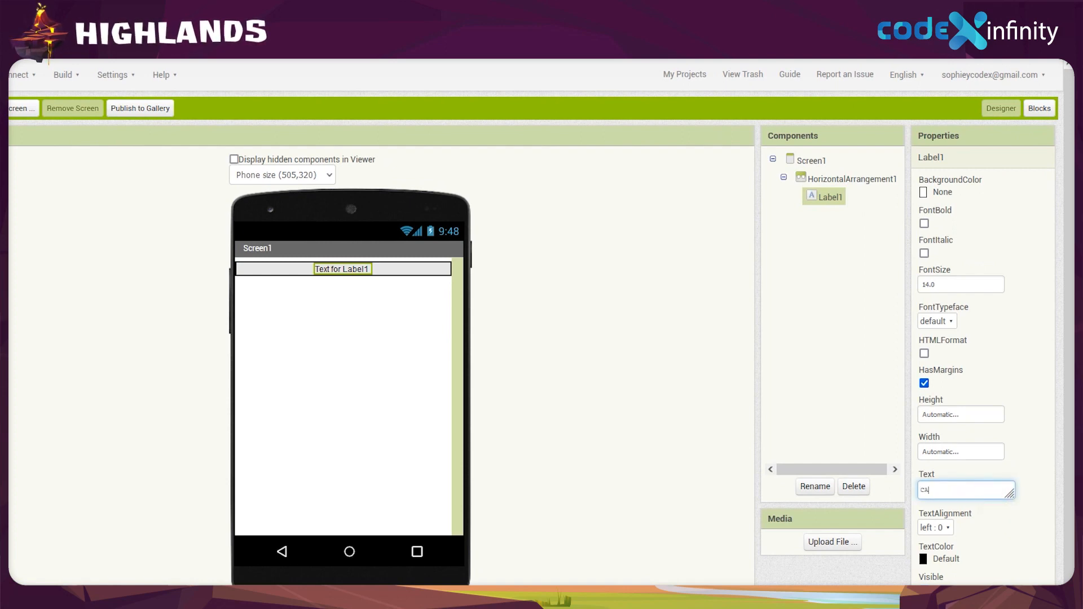
text(ULATOR)
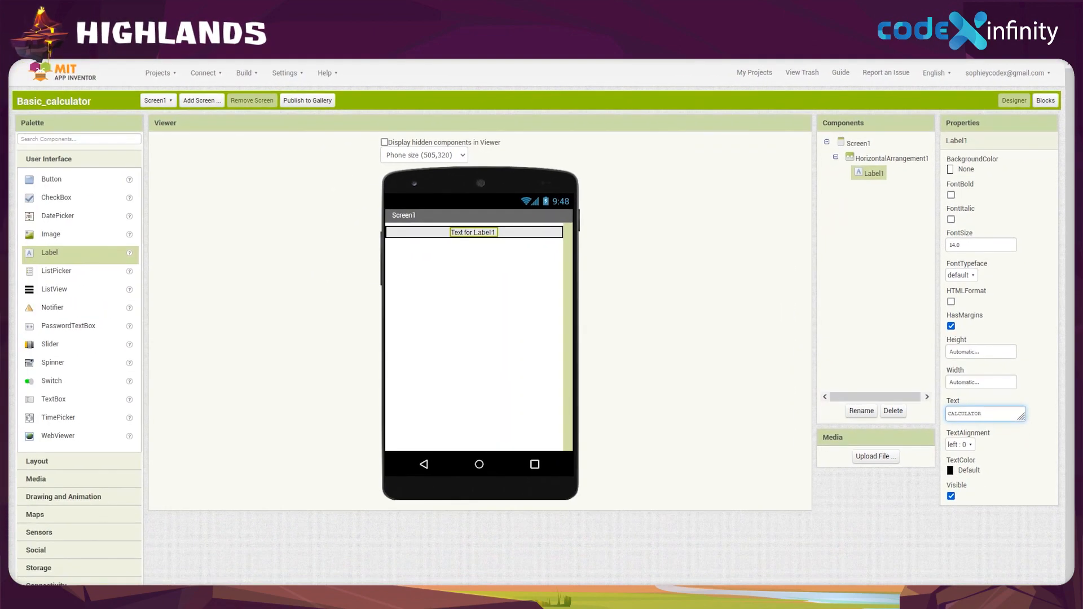
click(919, 540)
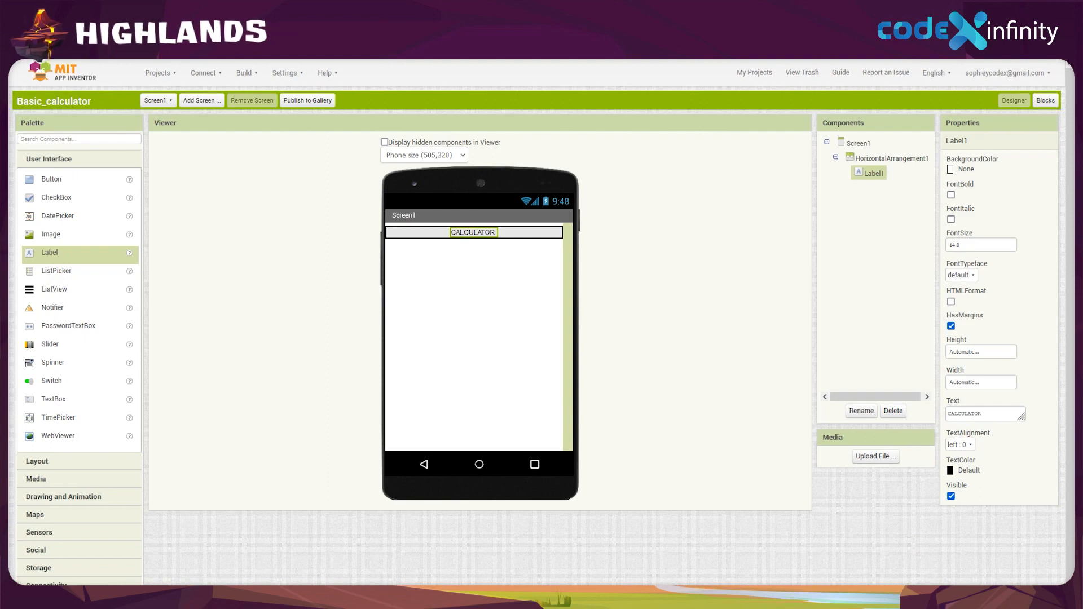
Set the font size of the CALCULATOR label to 25
click(961, 245)
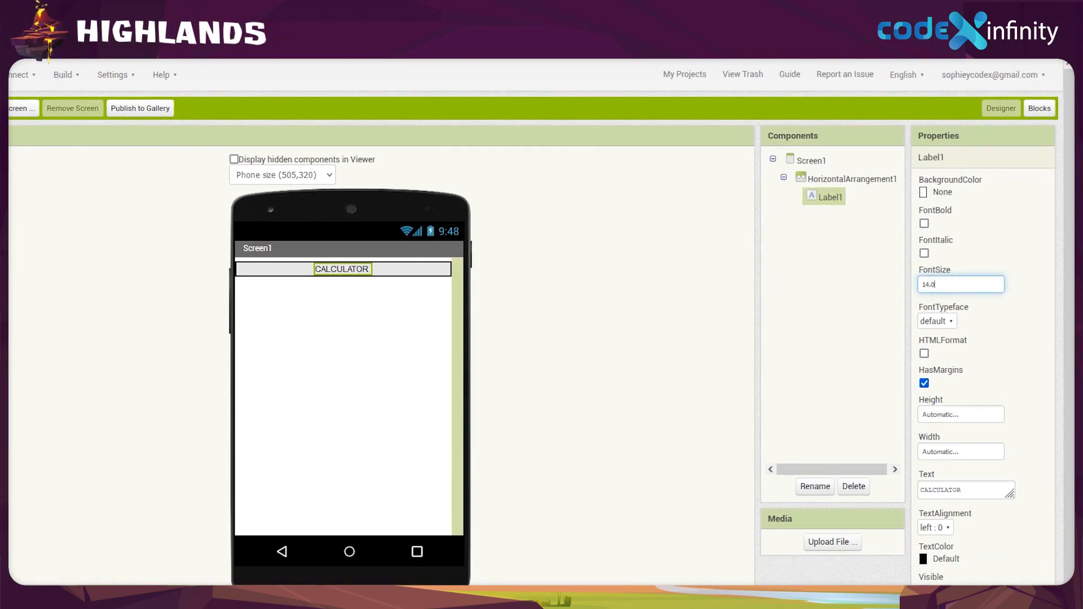
key(BackSpace)
key(BackSpace)
key(BackSpace)
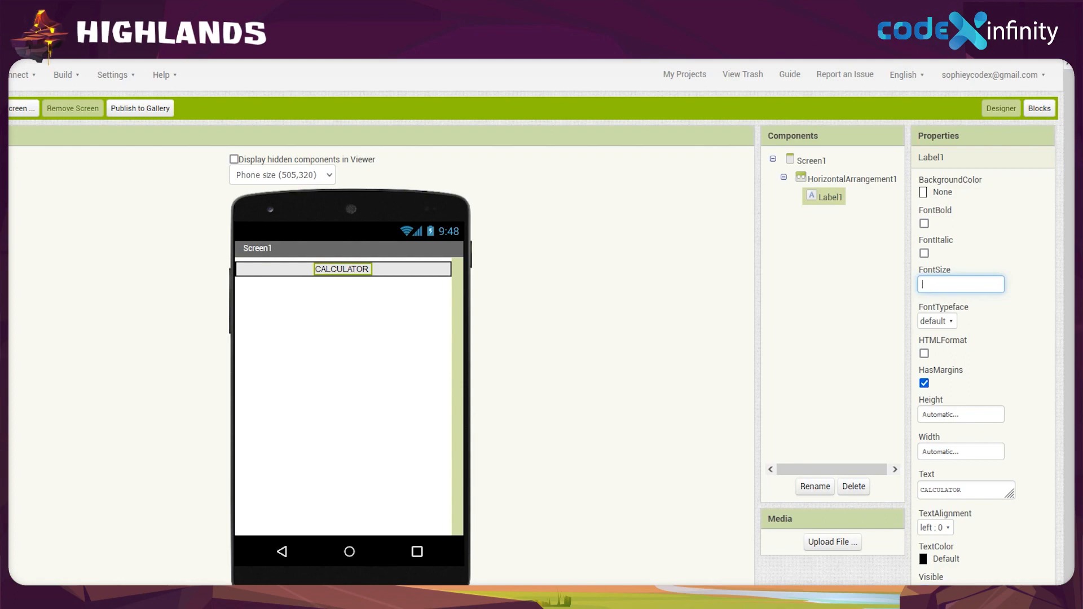
text(25)
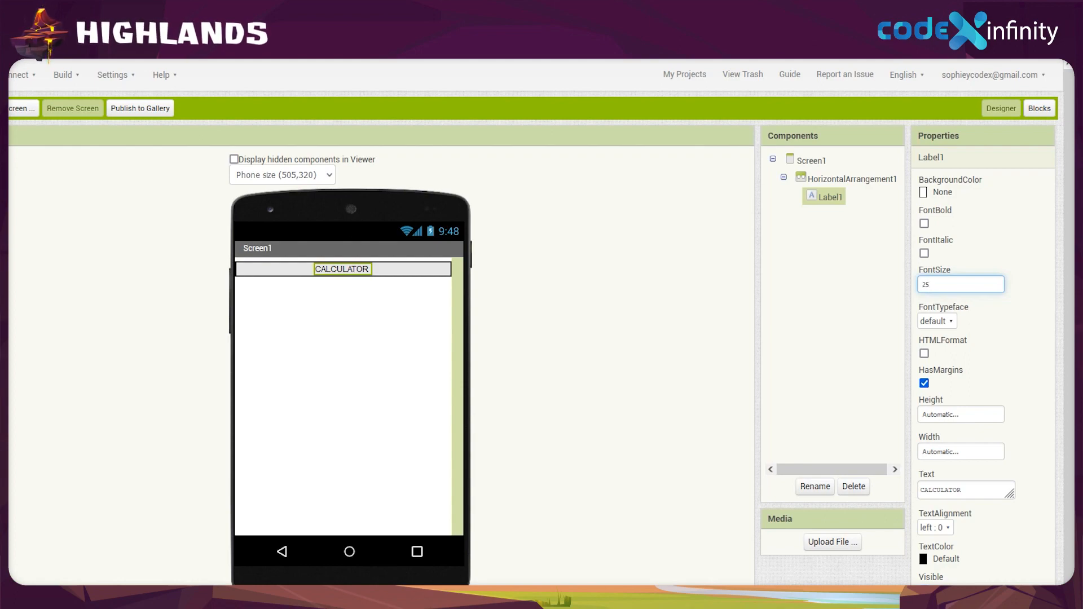
click(848, 497)
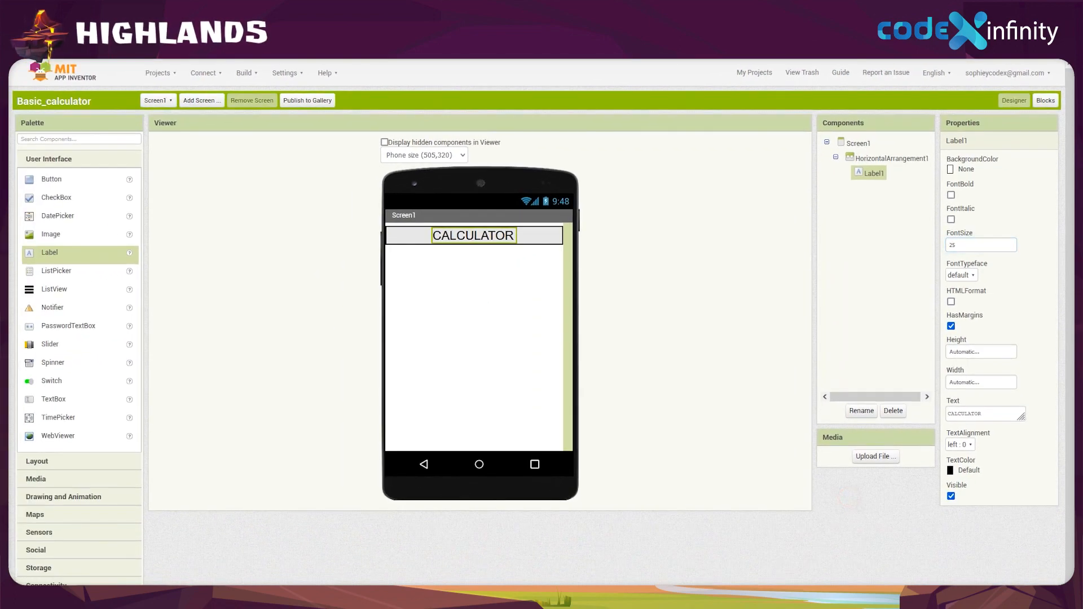
Add a second HorizontalArrangement below the CALCULATOR heading and set its vertical alignment to Center
click(38, 462)
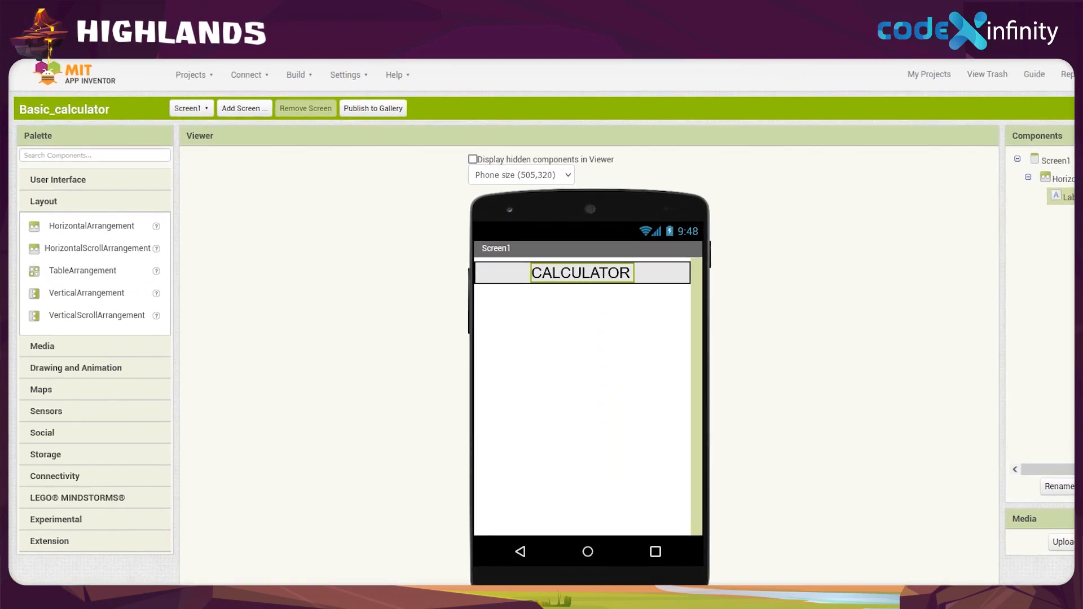
drag(107, 229, 353, 362)
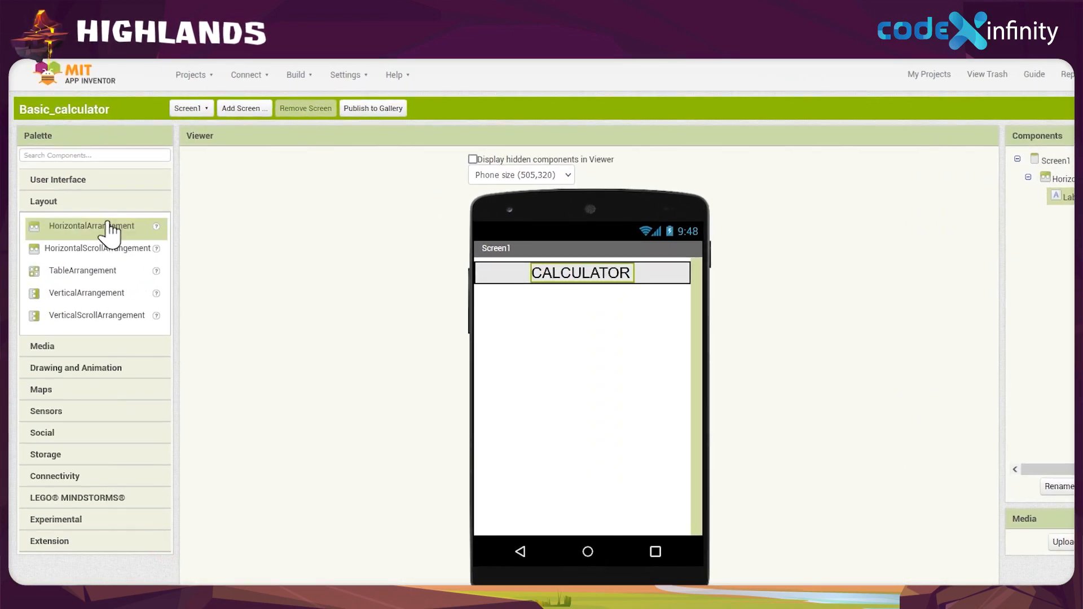
drag(295, 313, 406, 304)
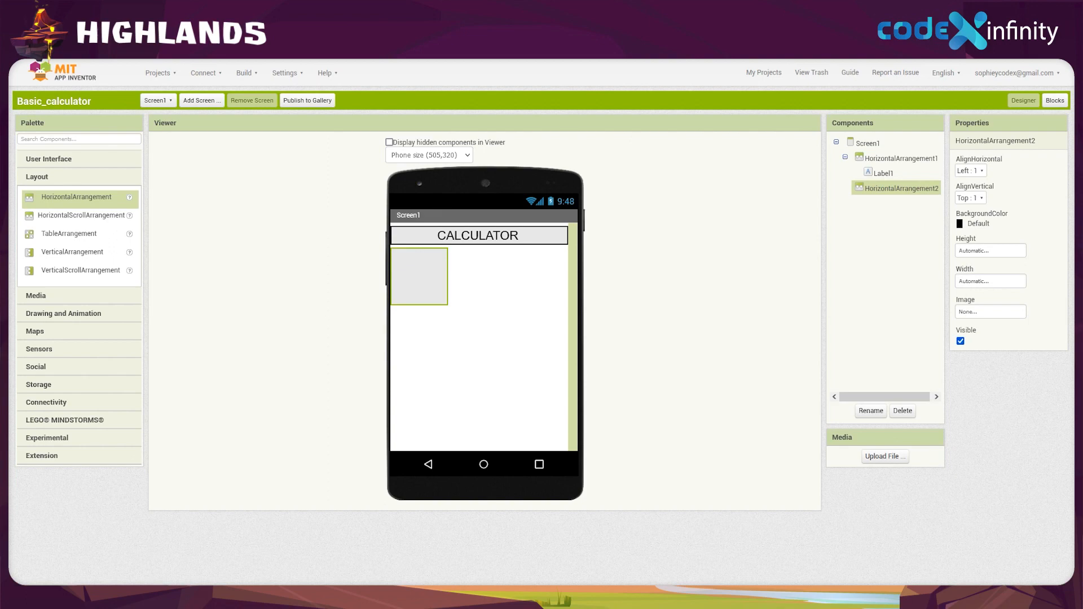
click(969, 198)
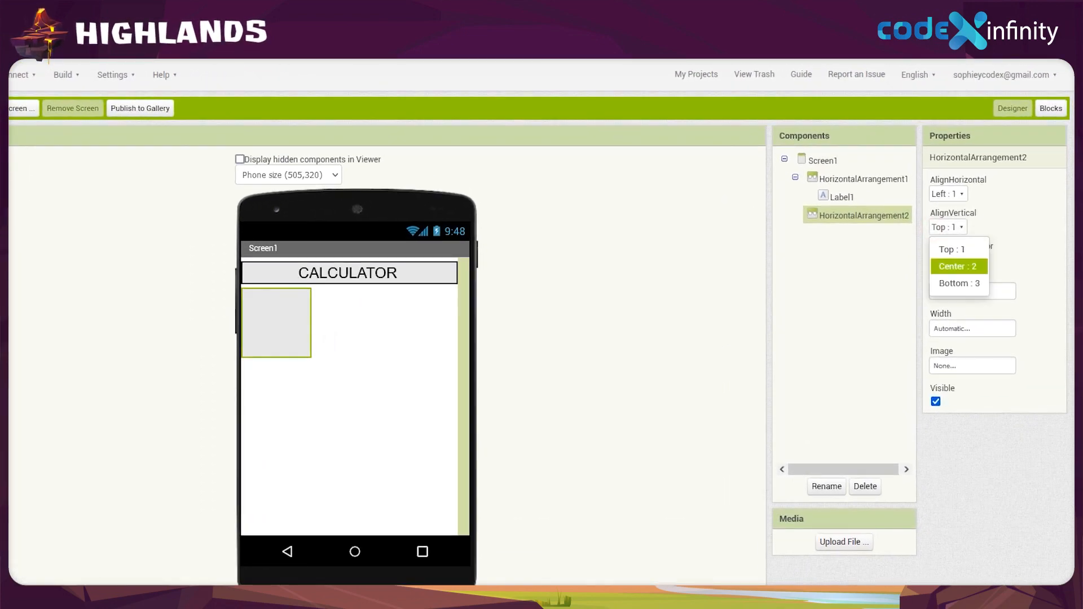
click(941, 267)
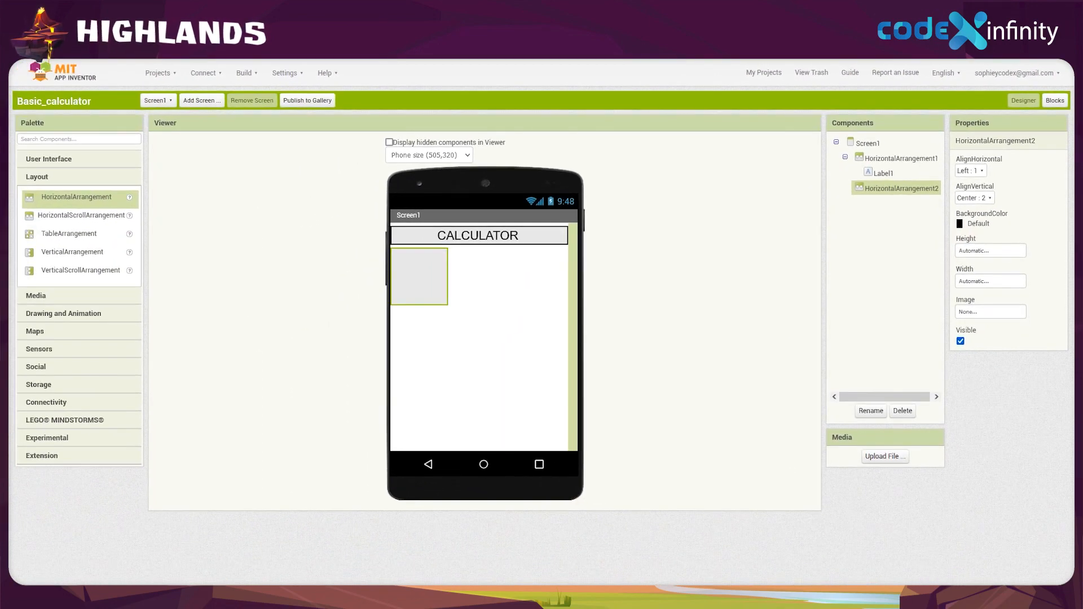
Set the width of the second HorizontalArrangement to Fill parent
click(990, 281)
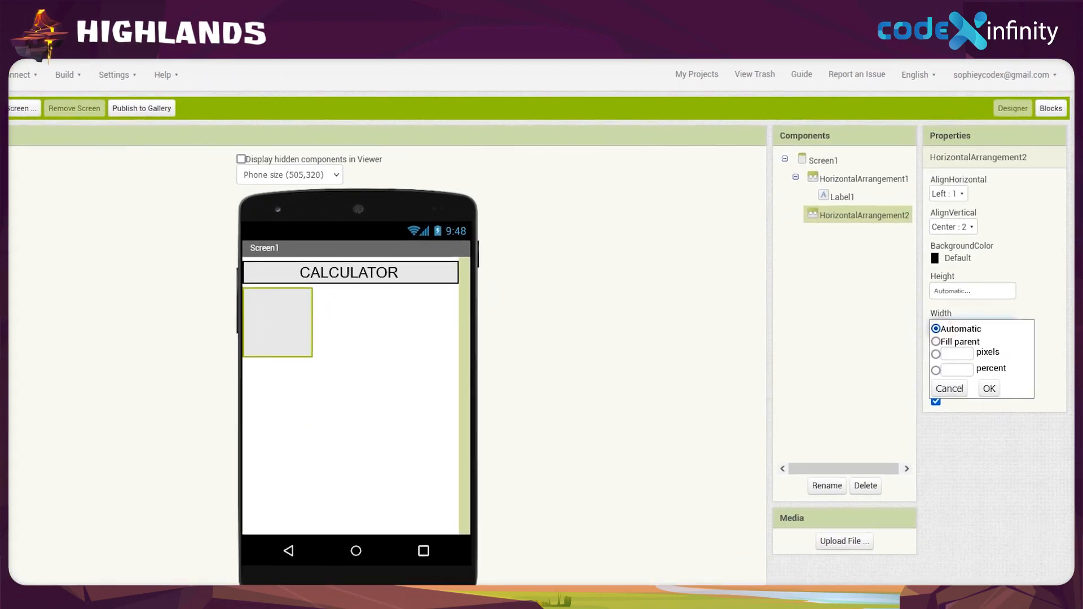
click(936, 342)
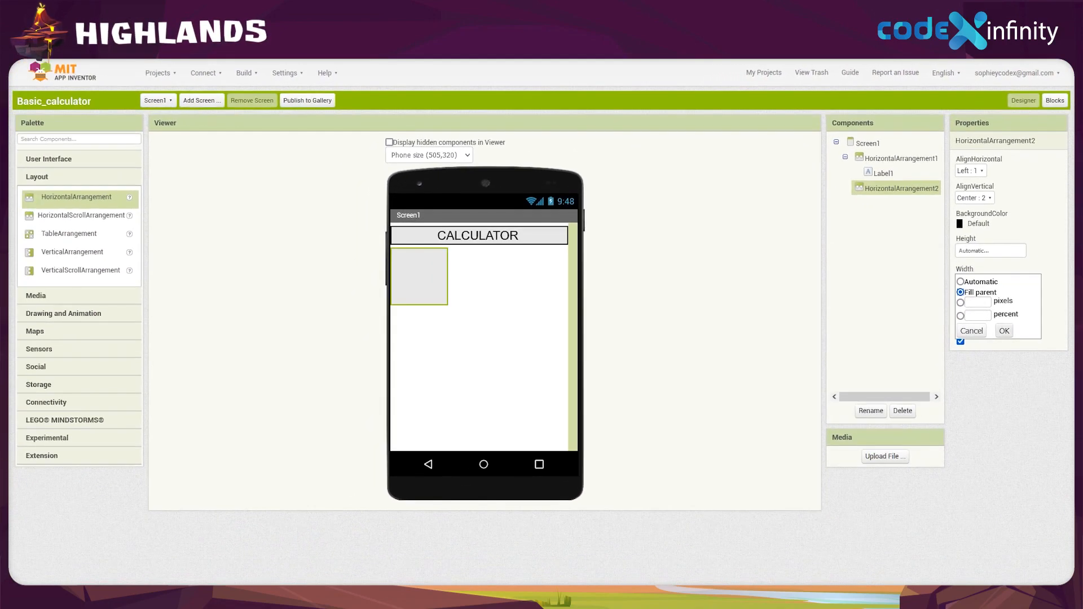
click(1004, 331)
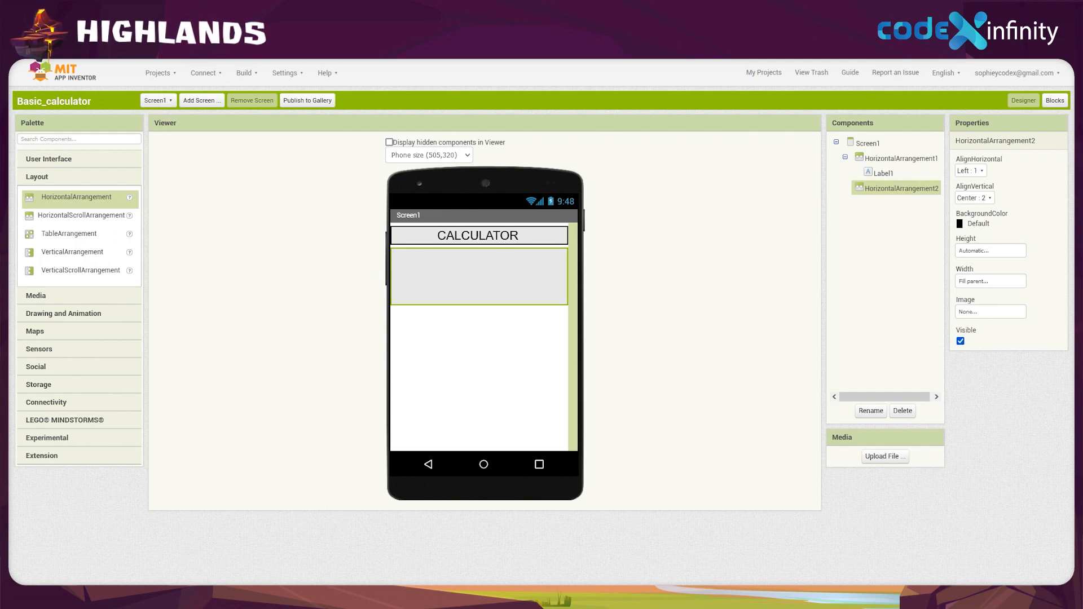
Add a Label inside the second HorizontalArrangement, below the CALCULATOR heading
click(133, 157)
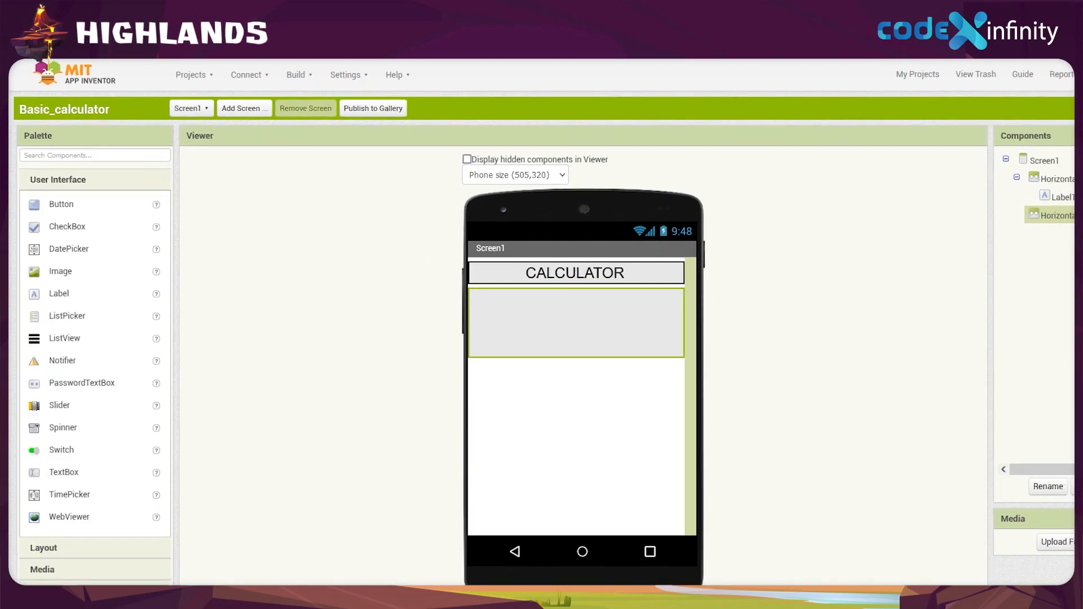
drag(97, 302, 259, 332)
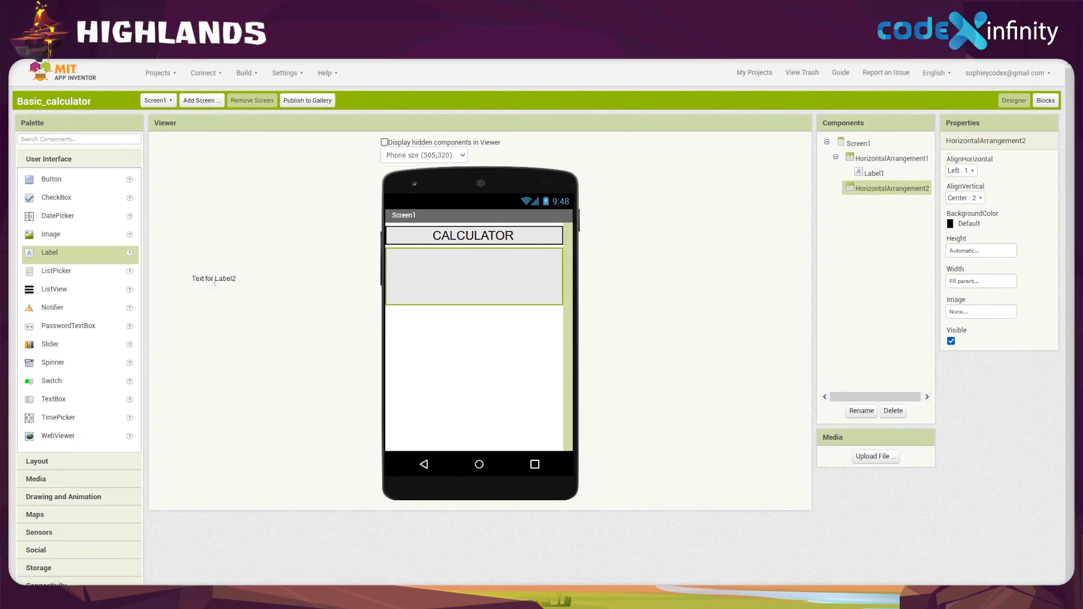
drag(215, 283, 418, 280)
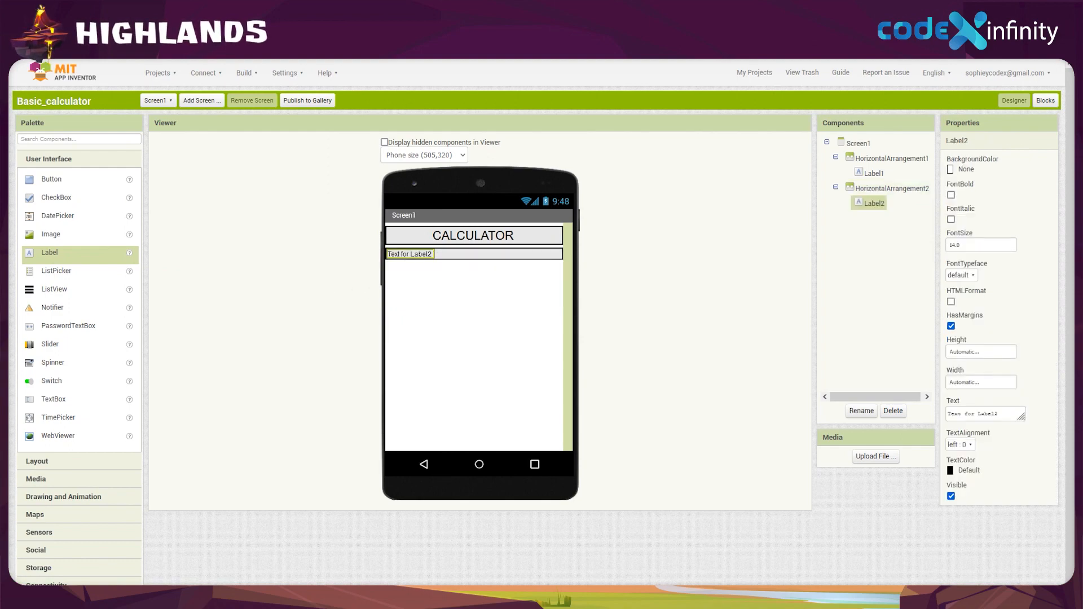
Replace the text of the label in the row below the CALCULATOR heading with "First value :"
click(1005, 415)
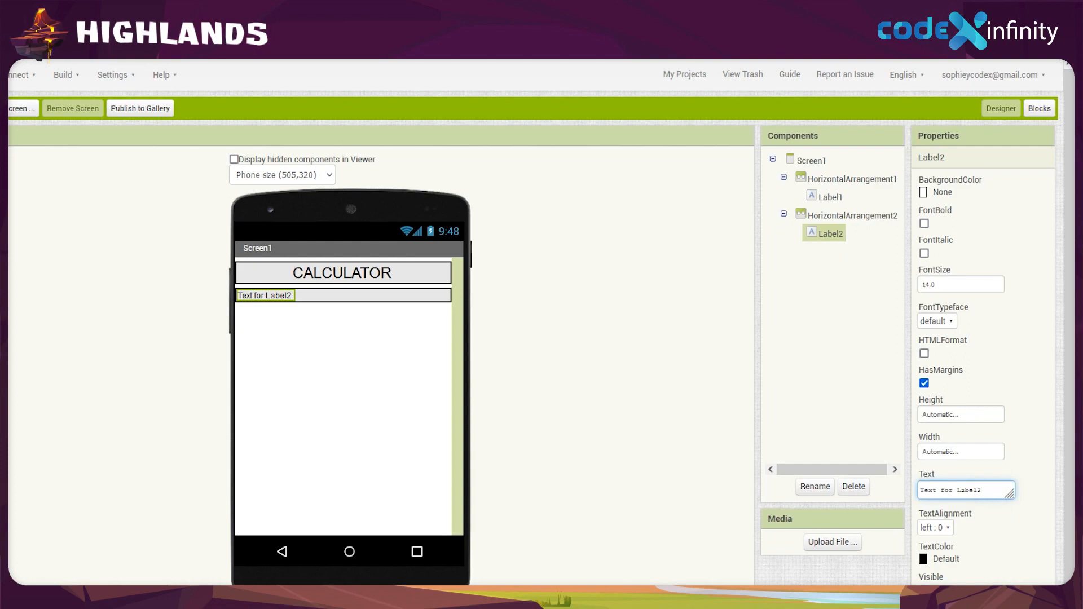
key(BackSpace)
key(BackSpace)
key(BackSpace)
key(BackSpace)
key(BackSpace)
key(BackSpace)
key(BackSpace)
key(BackSpace)
key(BackSpace)
key(BackSpace)
key(BackSpace)
key(BackSpace)
key(BackSpace)
key(BackSpace)
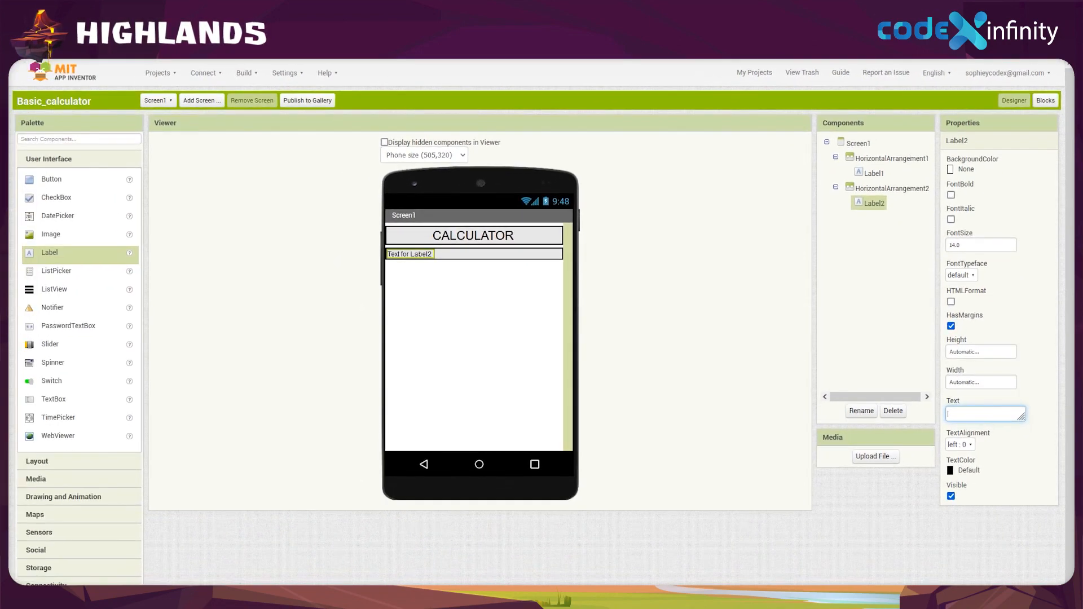
text(First value :)
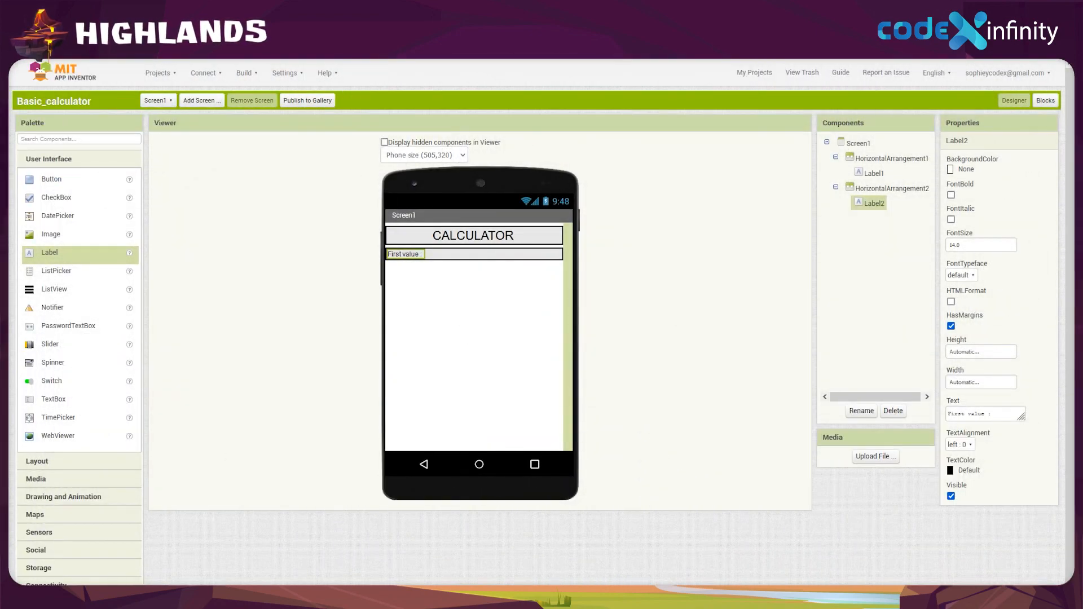
Add a TextBox beside the "First value :" label, inside the second HorizontalArrangement
click(75, 400)
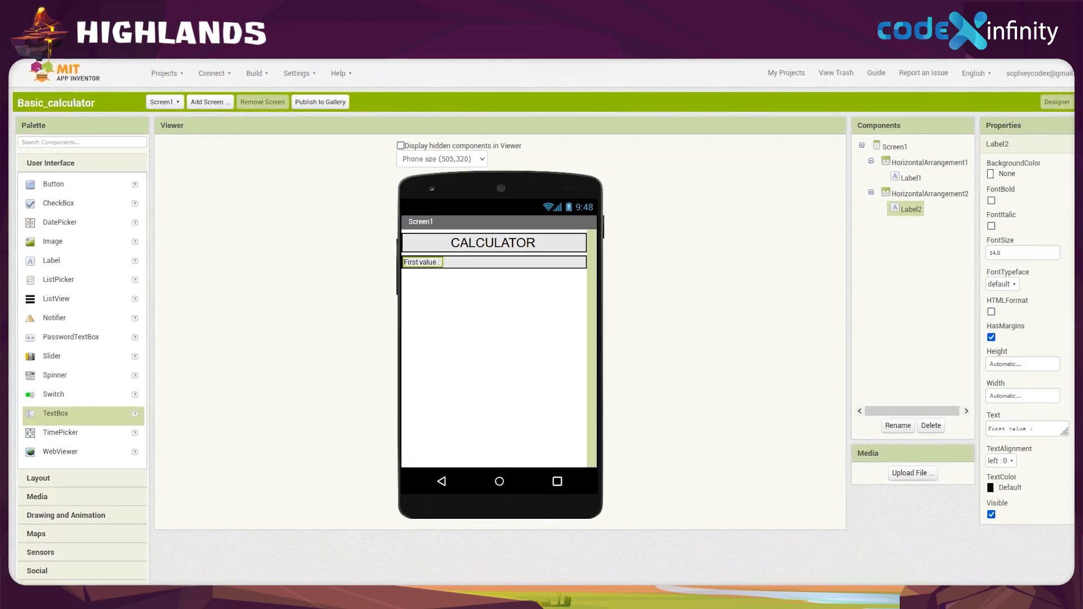
drag(89, 472, 203, 472)
drag(125, 400, 418, 257)
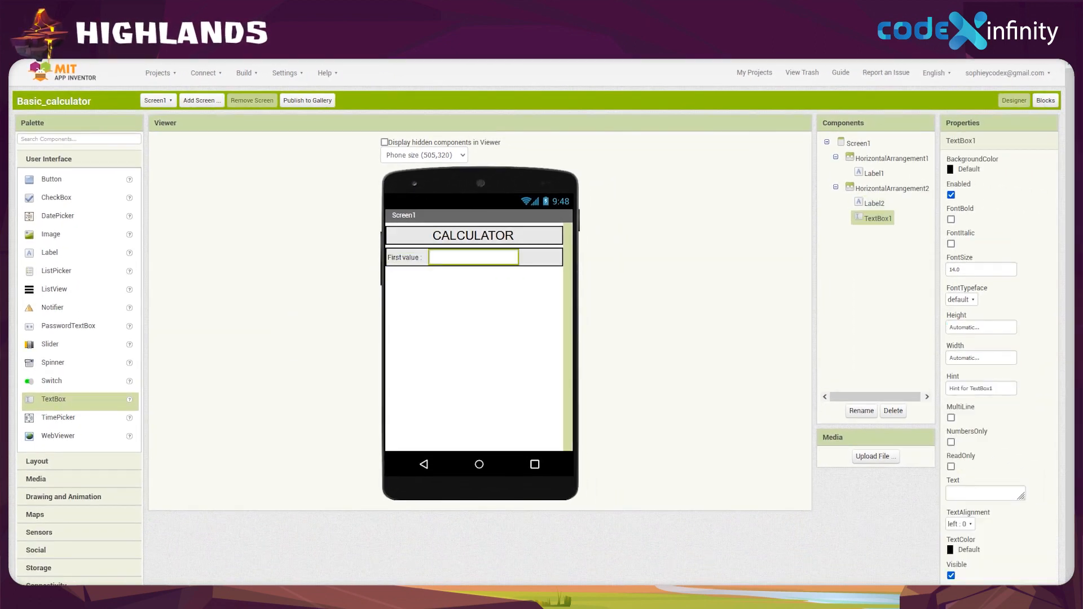
Clear the hint of the First value text box and restrict its input to numbers only
click(995, 389)
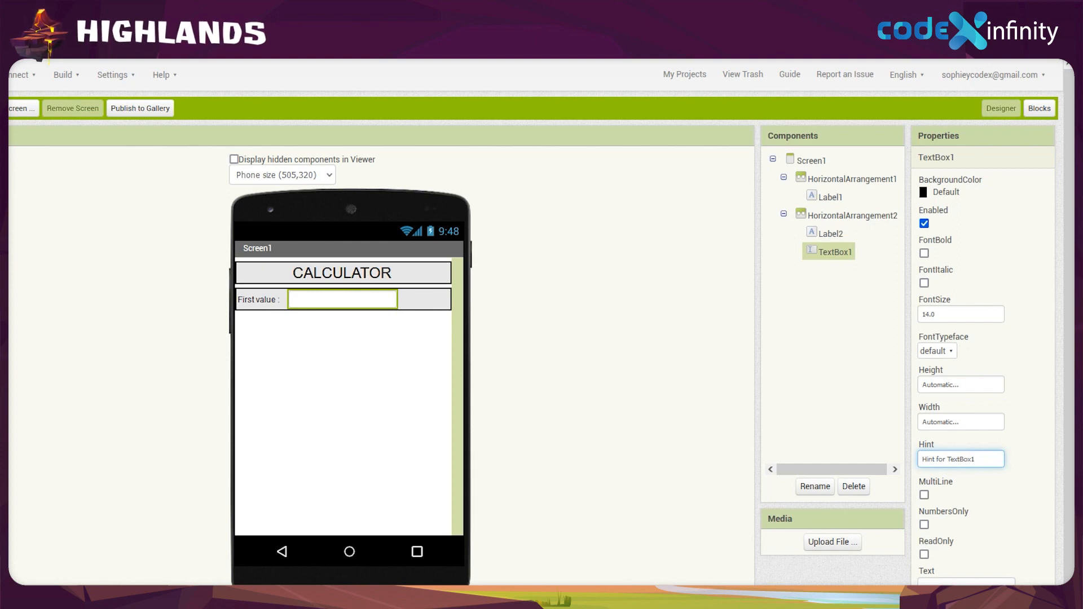
key(BackSpace)
key(BackSpace)
key(BackSpace)
key(BackSpace)
key(BackSpace)
key(BackSpace)
key(BackSpace)
key(BackSpace)
key(BackSpace)
key(BackSpace)
key(BackSpace)
key(BackSpace)
key(BackSpace)
key(BackSpace)
key(BackSpace)
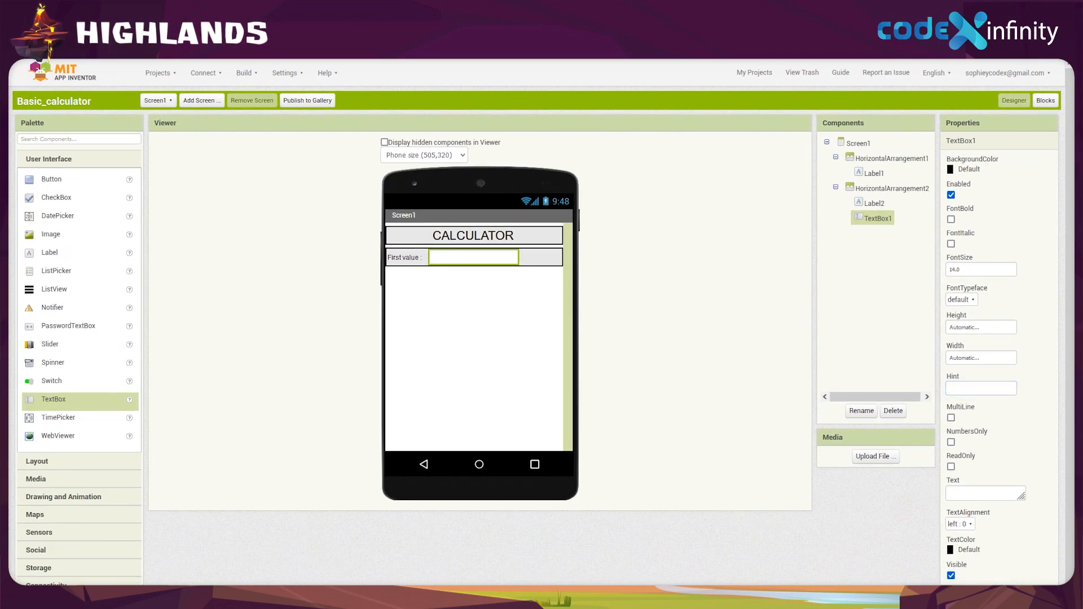
click(951, 442)
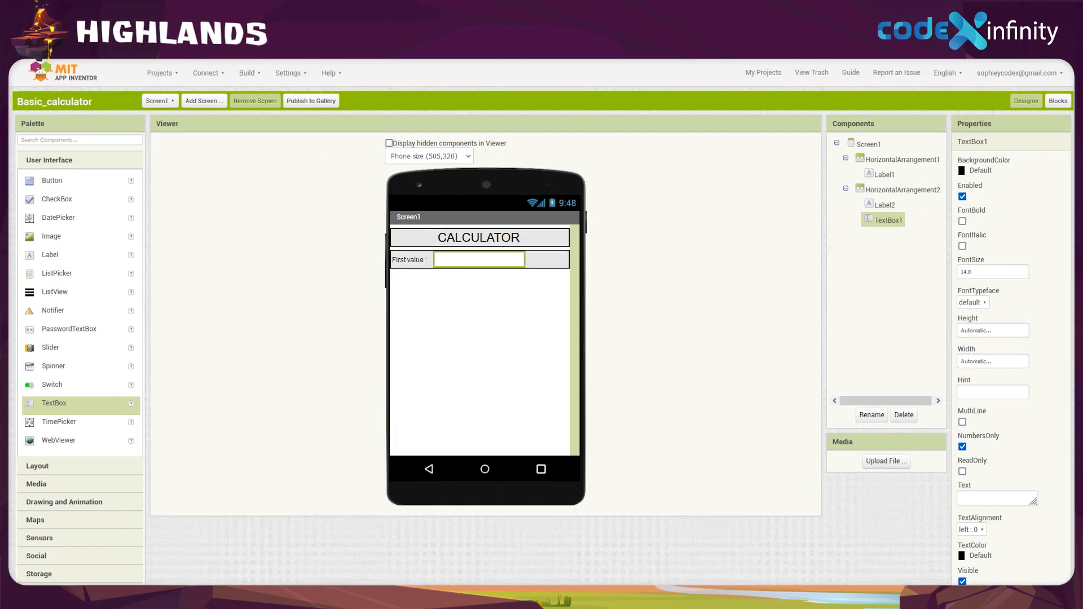
Add a third HorizontalArrangement below the First value row and set its vertical alignment to Center
click(161, 548)
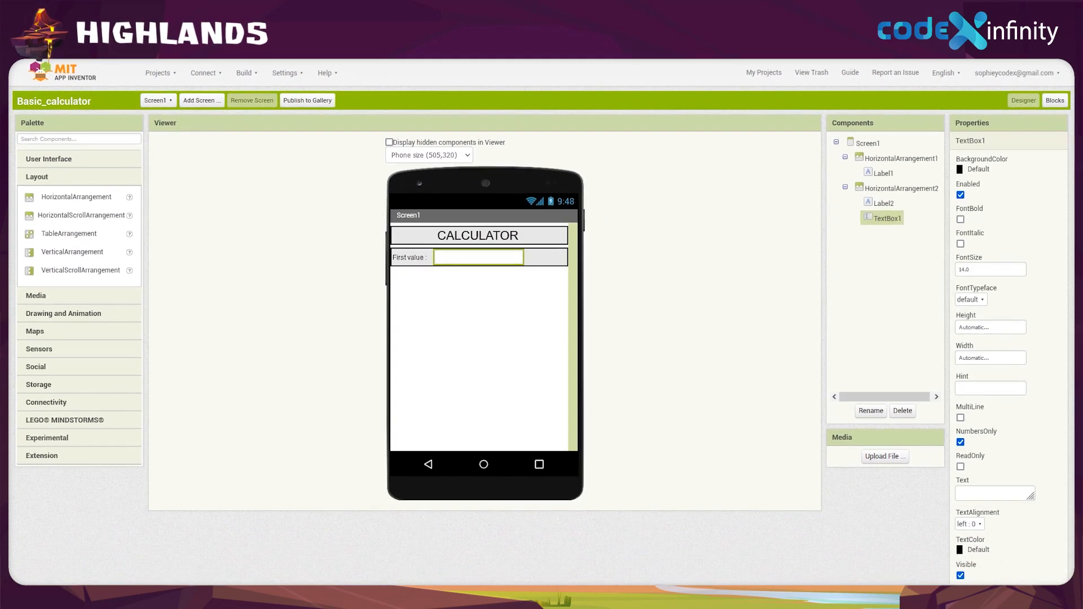
click(99, 196)
drag(99, 197, 401, 303)
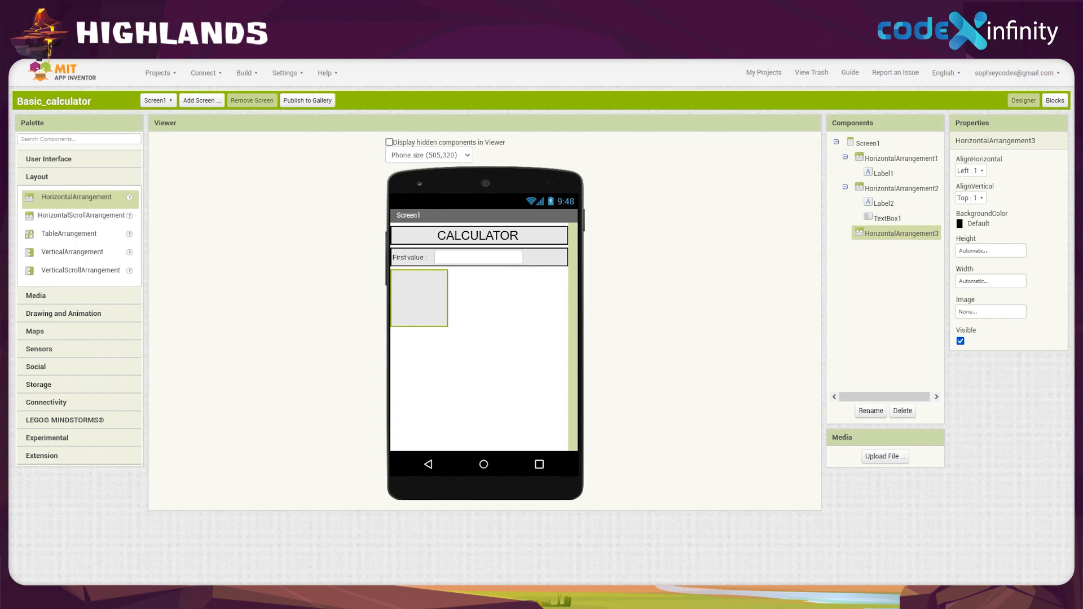
click(969, 197)
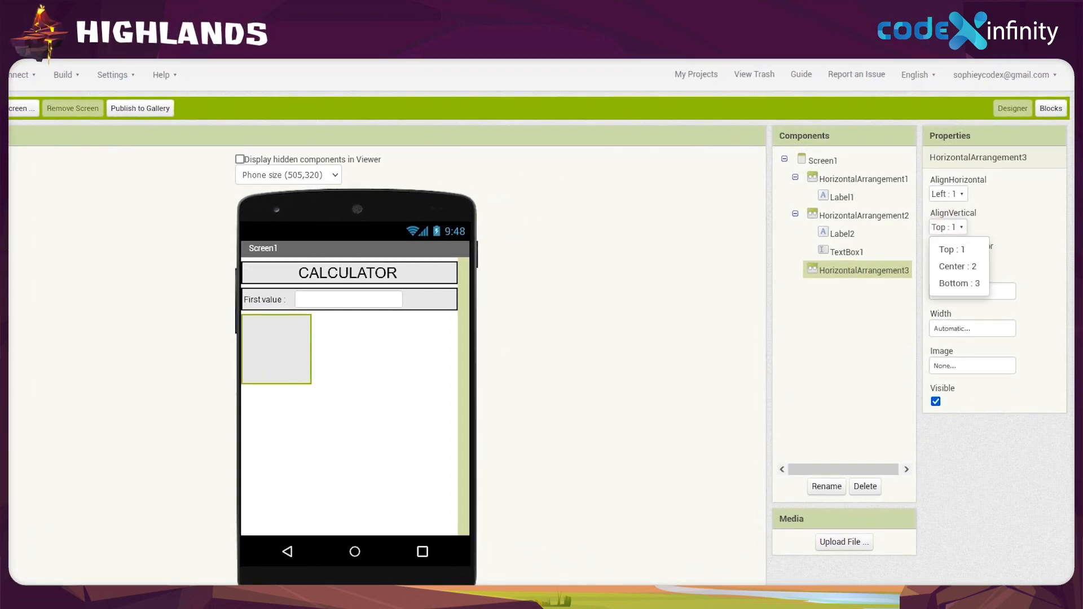
click(957, 266)
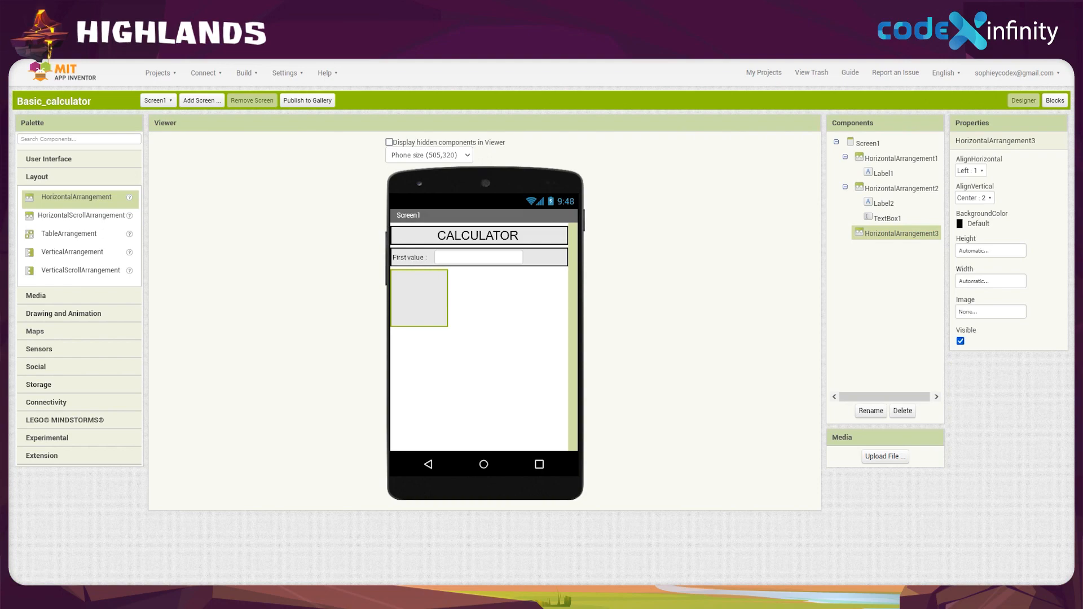
Set the width of the third HorizontalArrangement to Fill parent
click(971, 281)
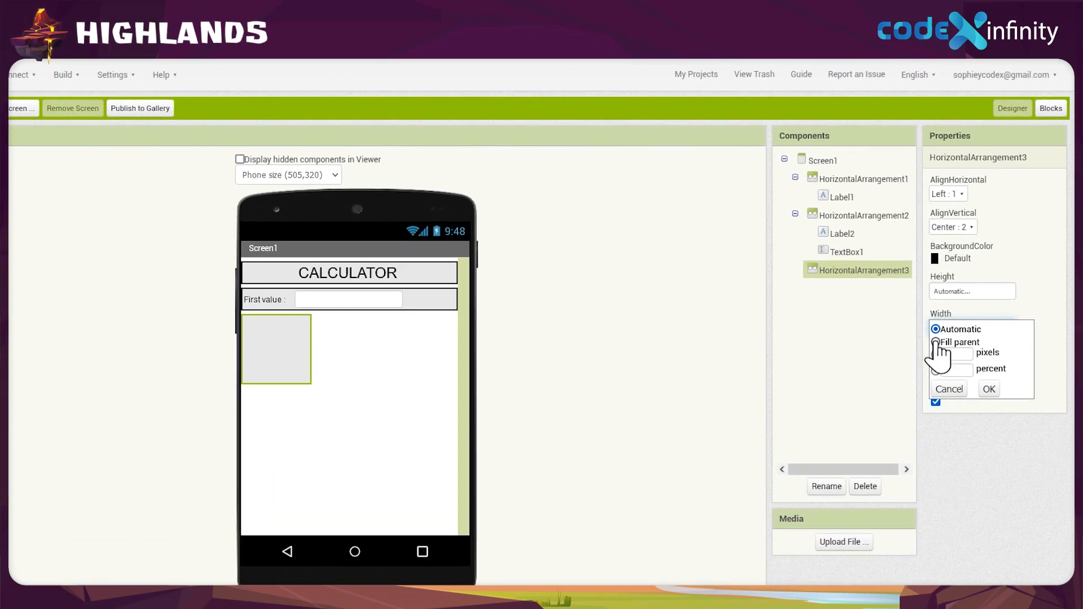
click(935, 342)
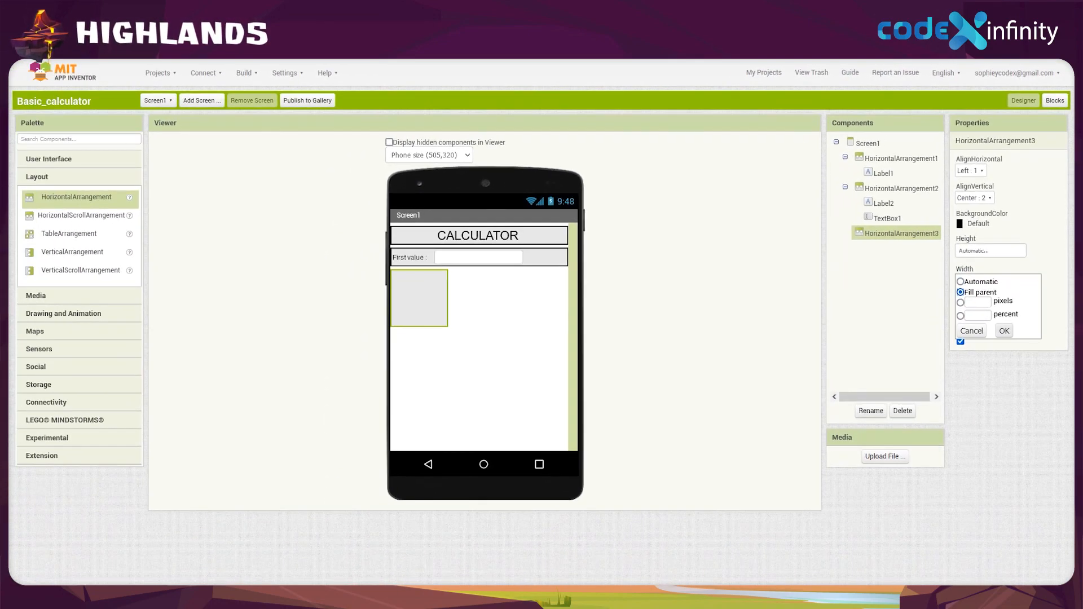
click(1004, 332)
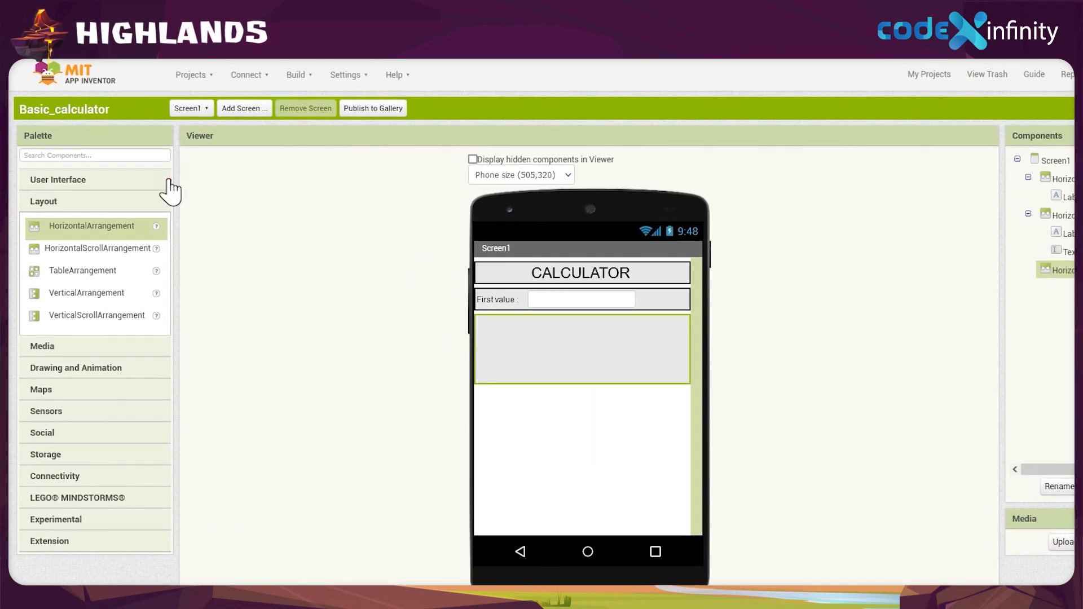
Add a Label inside the third HorizontalArrangement and set its text to "Second value :"
click(168, 180)
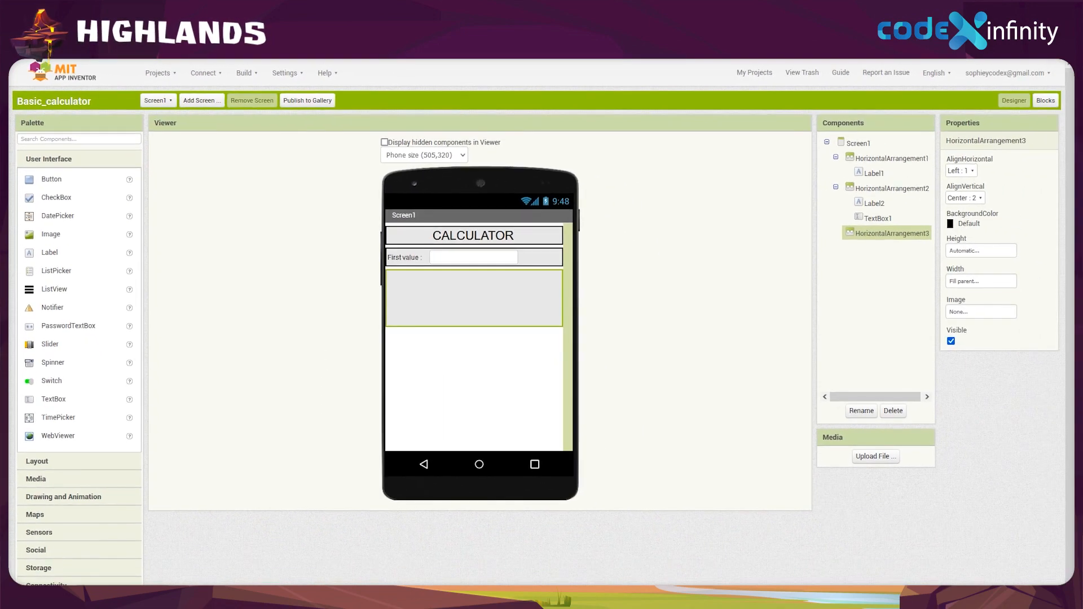
drag(81, 254, 395, 304)
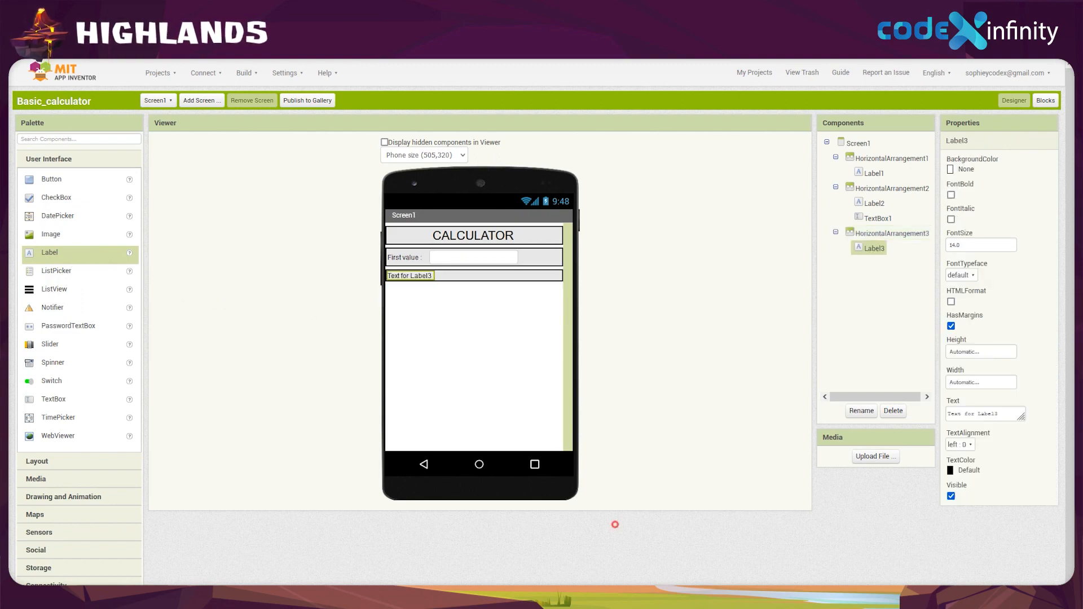
click(1005, 415)
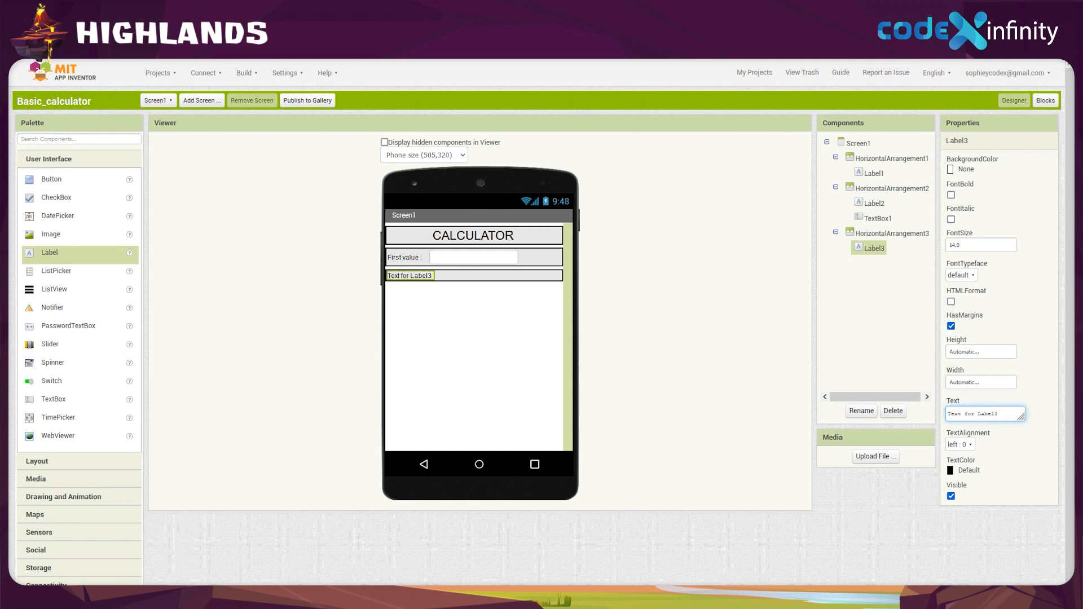
key(BackSpace)
key(BackSpace)
key(BackSpace)
key(BackSpace)
key(BackSpace)
key(BackSpace)
key(BackSpace)
key(BackSpace)
key(BackSpace)
key(BackSpace)
key(BackSpace)
key(BackSpace)
key(BackSpace)
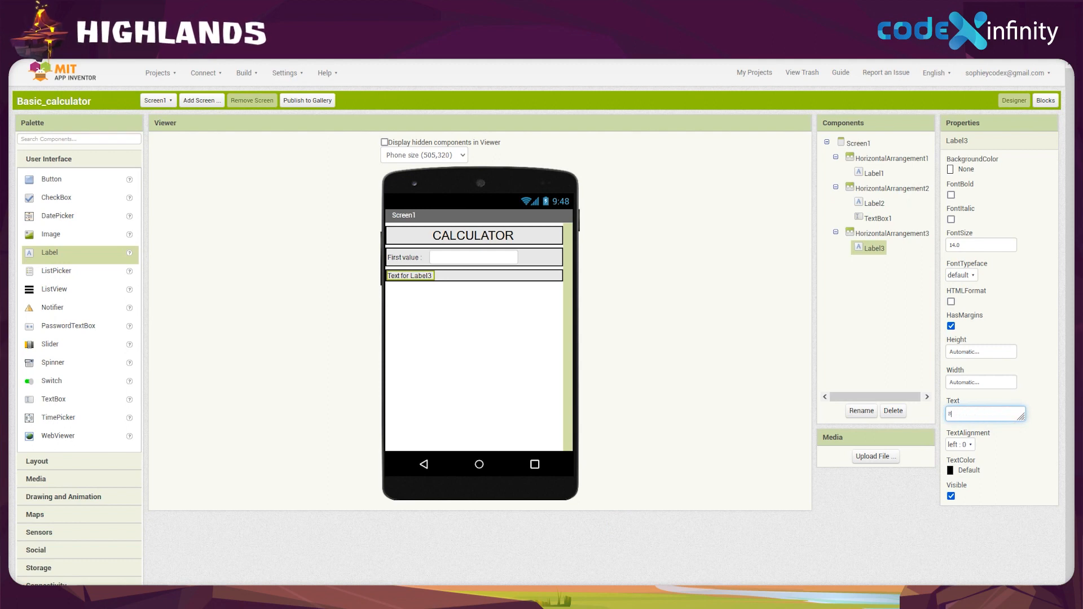
text(Second value :)
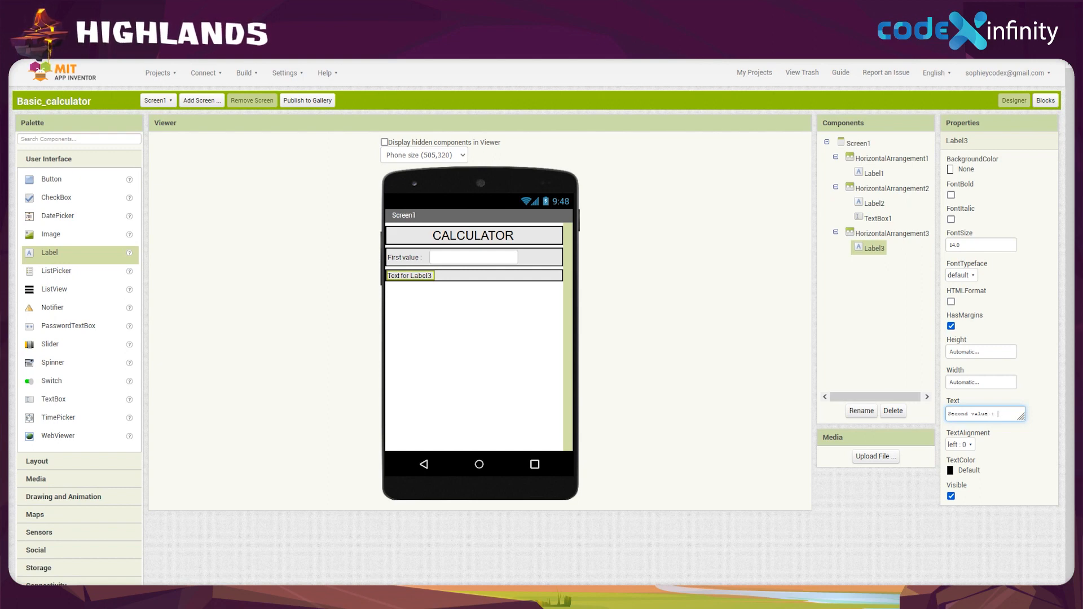
click(895, 509)
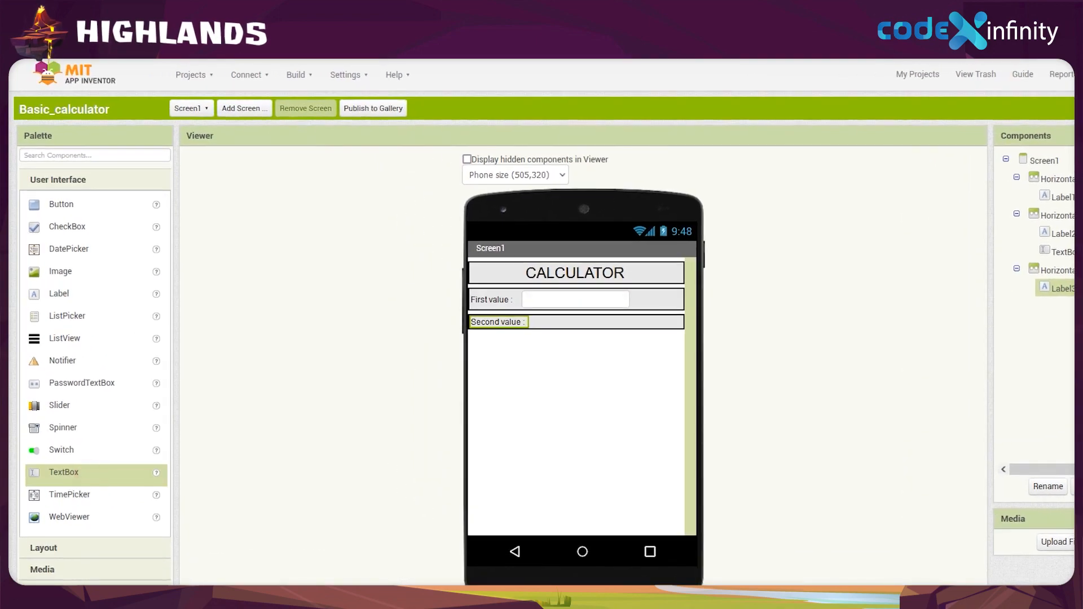
Add a TextBox beside the "Second value :" label, inside the third HorizontalArrangement
drag(67, 472, 84, 472)
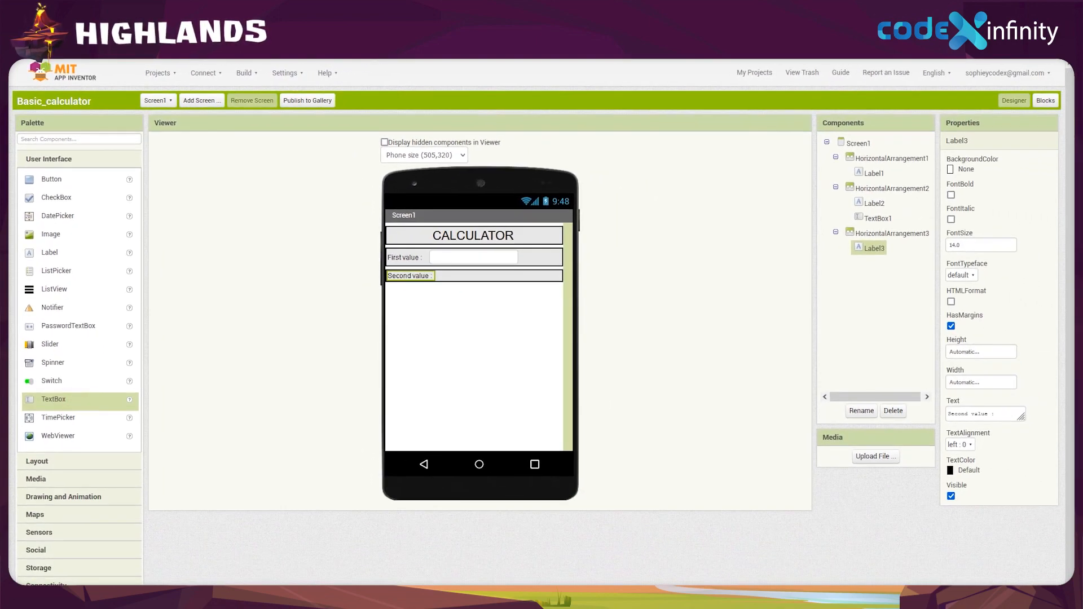
mouse_move(46, 402)
mouse_down()
mouse_move(135, 397)
mouse_move(439, 281)
mouse_up()
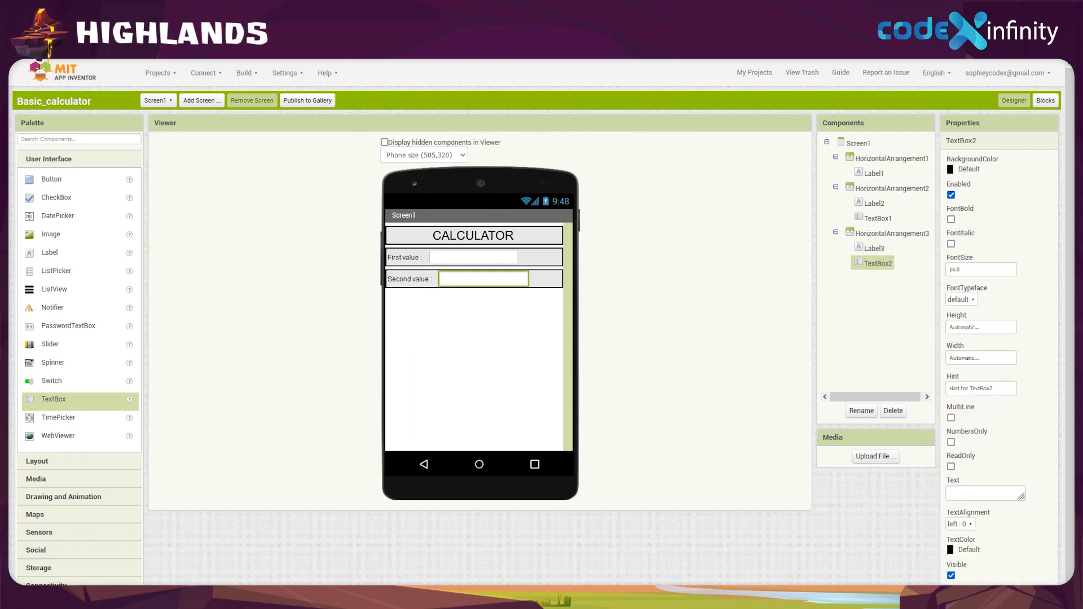
Clear the hint of the Second value text box and restrict its input to numbers only
click(994, 389)
key(BackSpace)
key(BackSpace)
key(BackSpace)
key(BackSpace)
key(BackSpace)
key(BackSpace)
key(BackSpace)
key(BackSpace)
key(BackSpace)
key(BackSpace)
key(BackSpace)
key(BackSpace)
key(BackSpace)
key(BackSpace)
key(BackSpace)
key(BackSpace)
key(BackSpace)
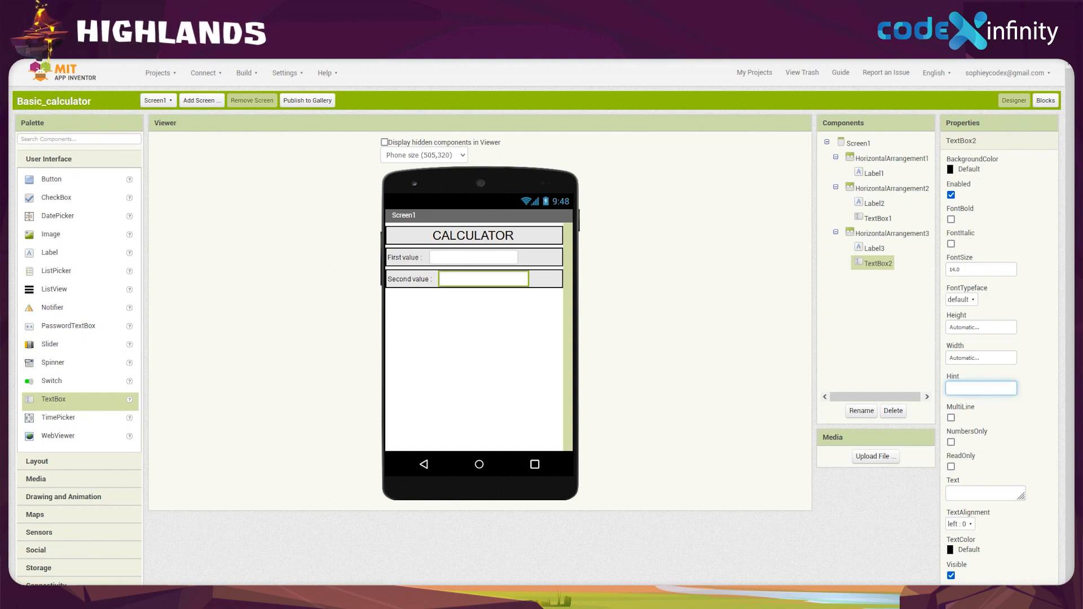
key(Return)
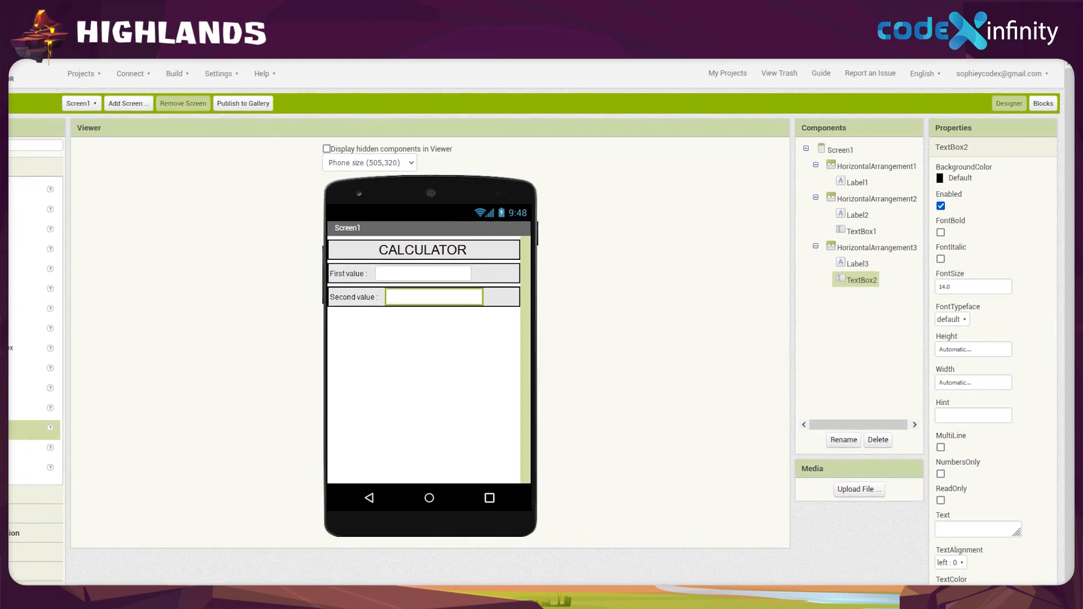
click(924, 524)
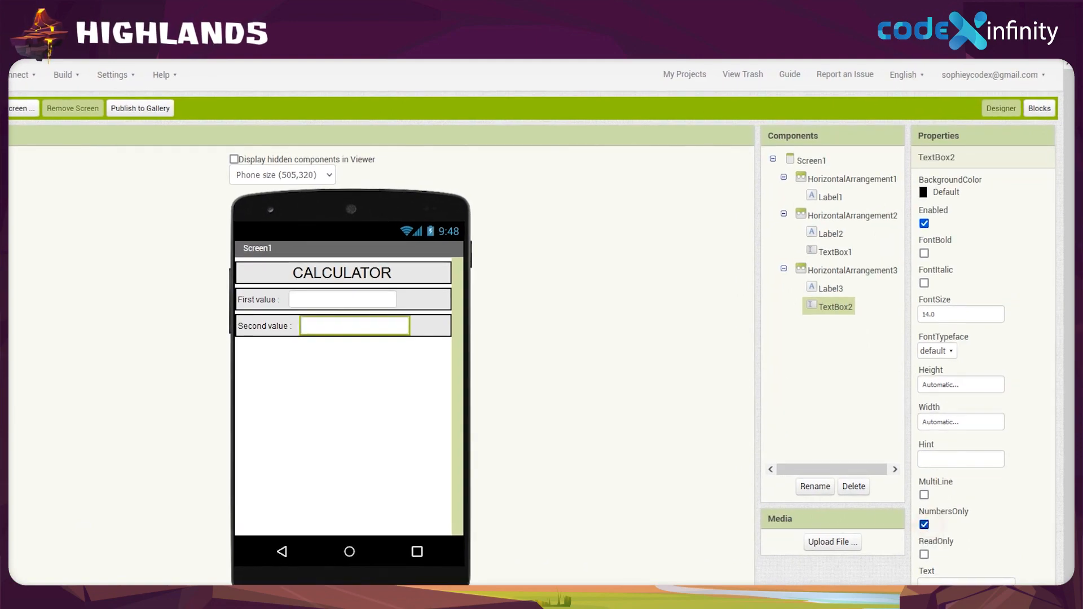